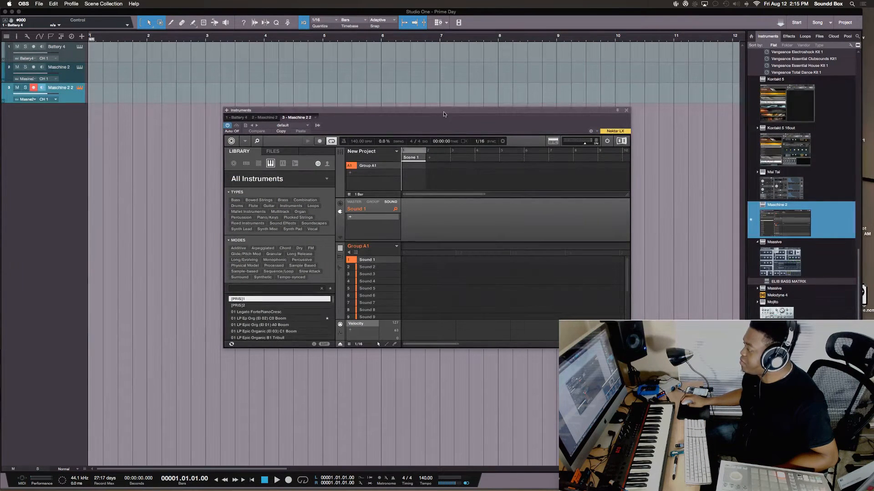
Reposition the floating Maschine instrument window and browse the EXHALE presets down to load Stolen Breath.
left_click_drag(444, 114, 370, 70)
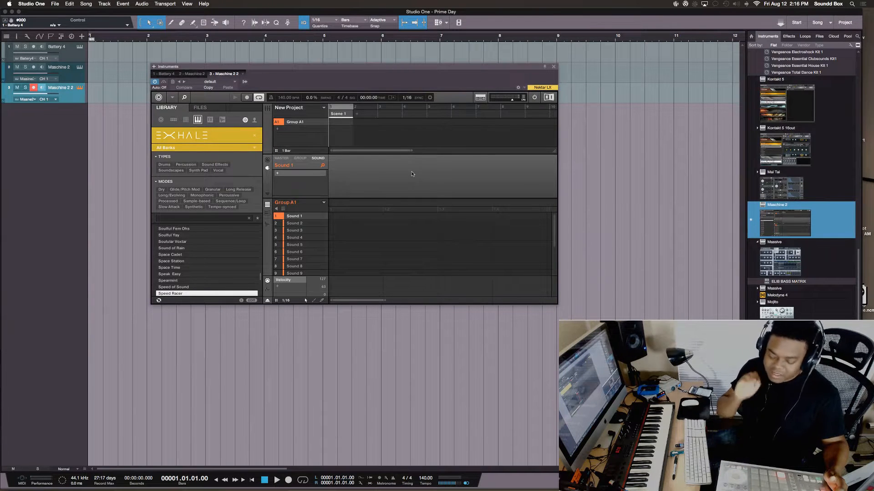
key("Down")
key("Down")
key("Down")
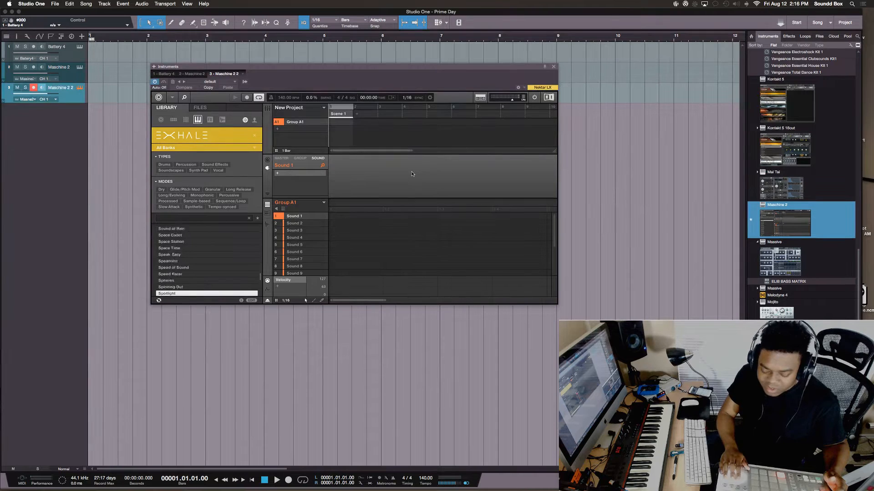
key("Down")
key("Down")
key("Down")
key("Down")
key("Down")
key("Down")
key("Down")
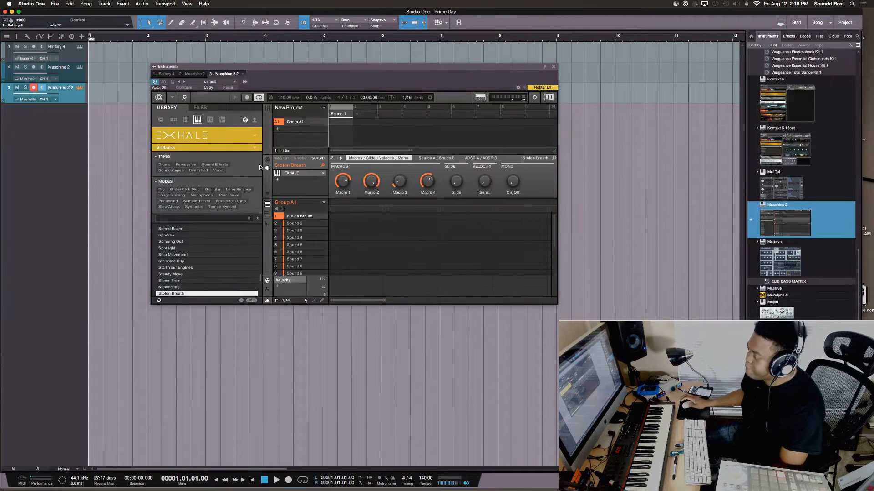
Show EXHALE's own interface in Maschine's mixer view and undock it as a floating window beside the library.
key("Tab")
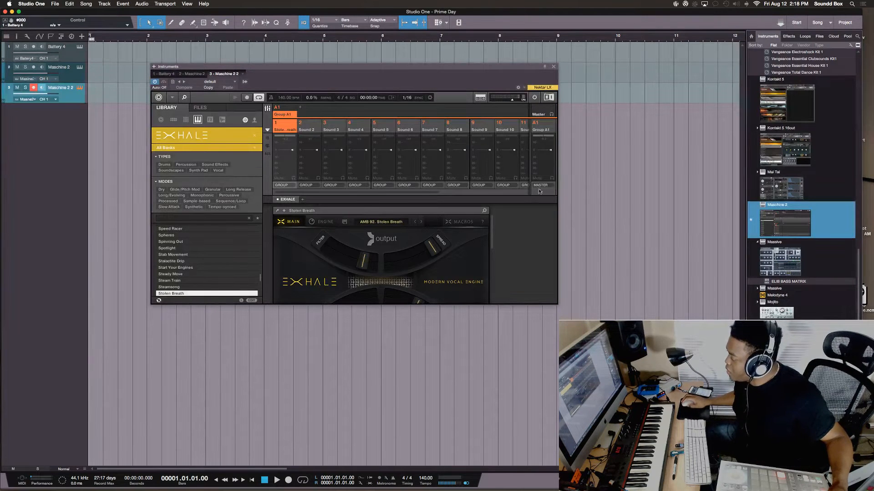
left_click(276, 212)
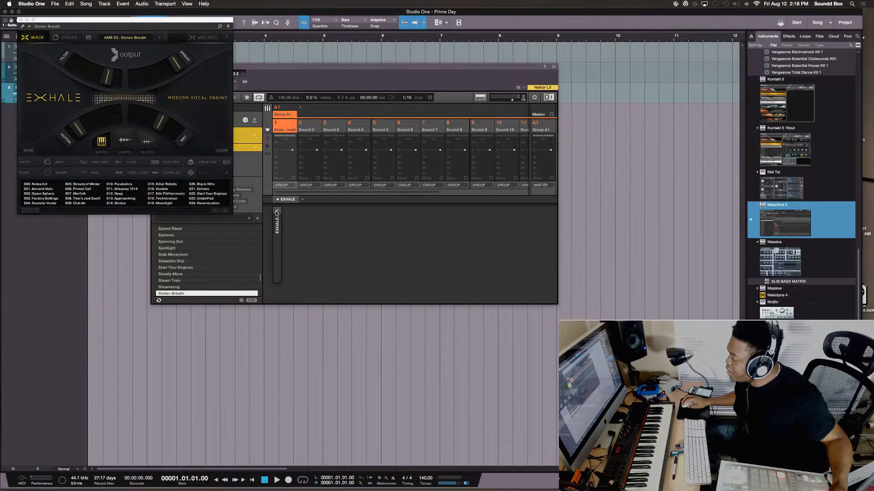
left_click_drag(177, 21, 570, 87)
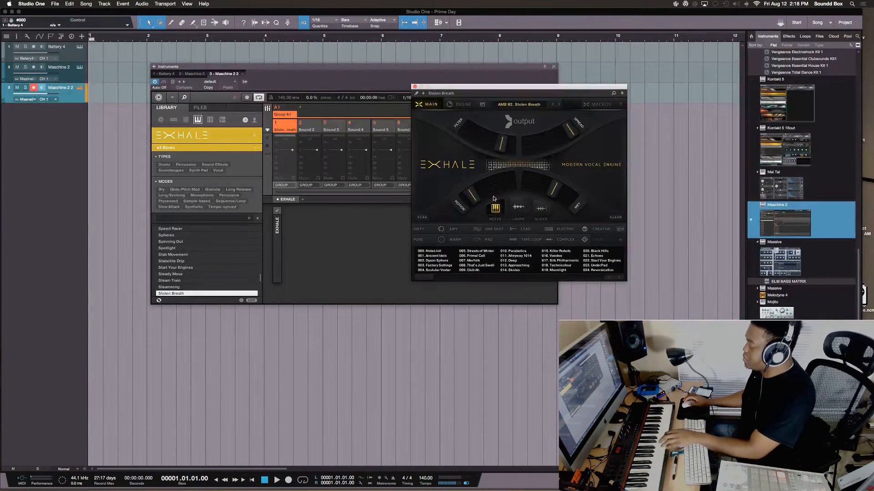
Adjust the Motion, Wet, Spread and Filter sliders of the Stolen Breath preset in EXHALE.
left_click_drag(491, 199, 530, 182)
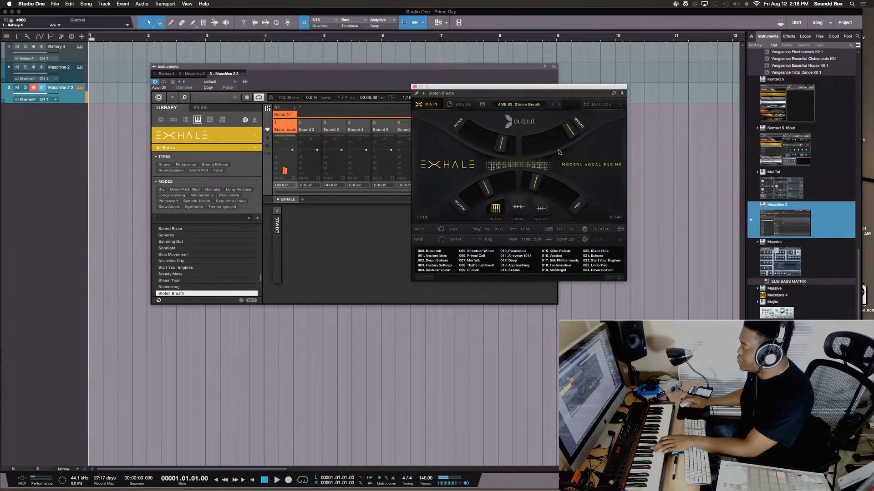
left_click_drag(568, 132, 552, 140)
left_click_drag(500, 144, 484, 138)
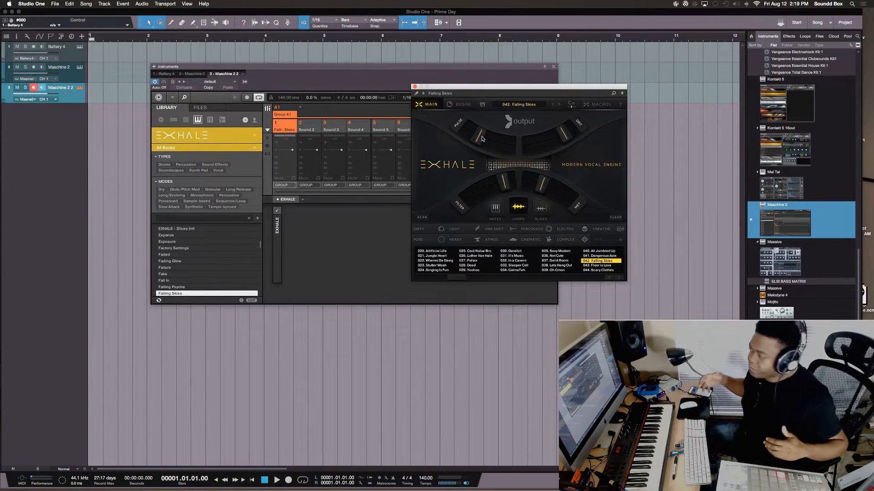
Return from the floating EXHALE window to Maschine's arrange view and play back Pattern 1 with the Falling Skies sound.
left_click(415, 87)
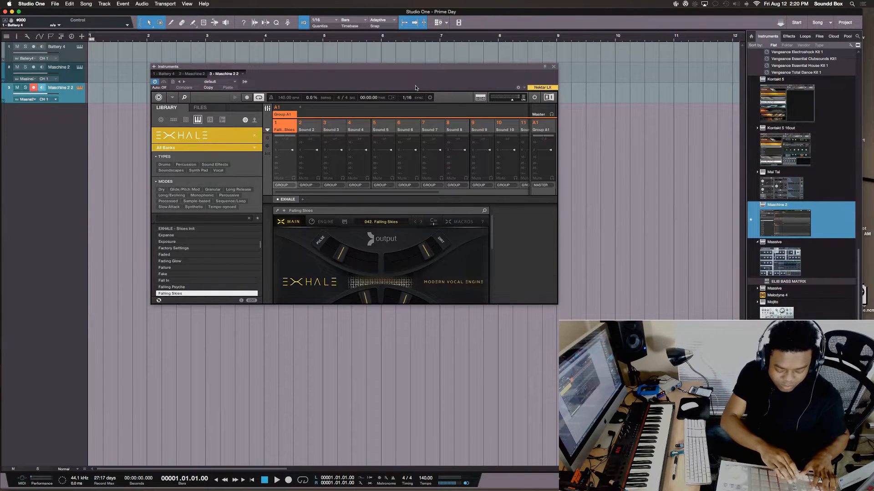
key("Tab")
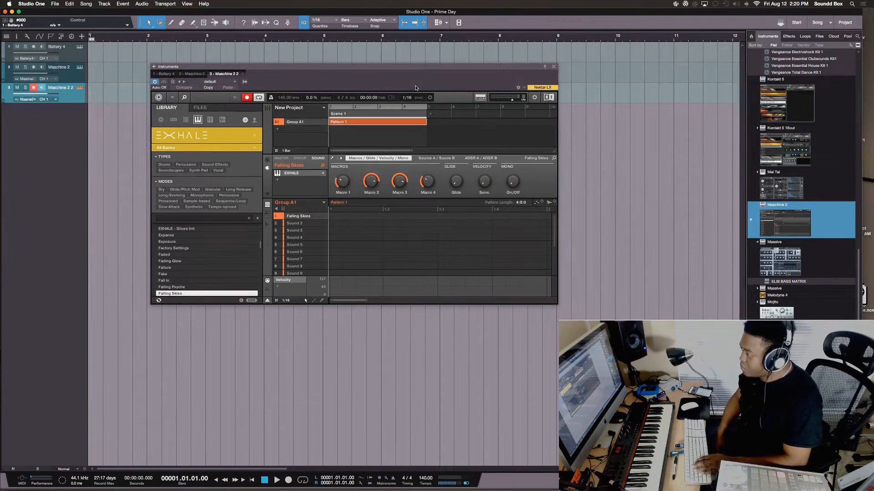
key("space")
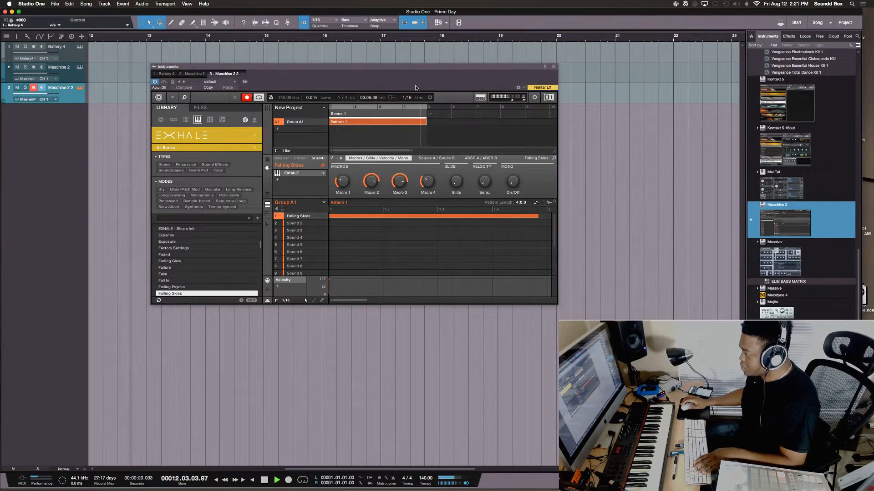
key("space")
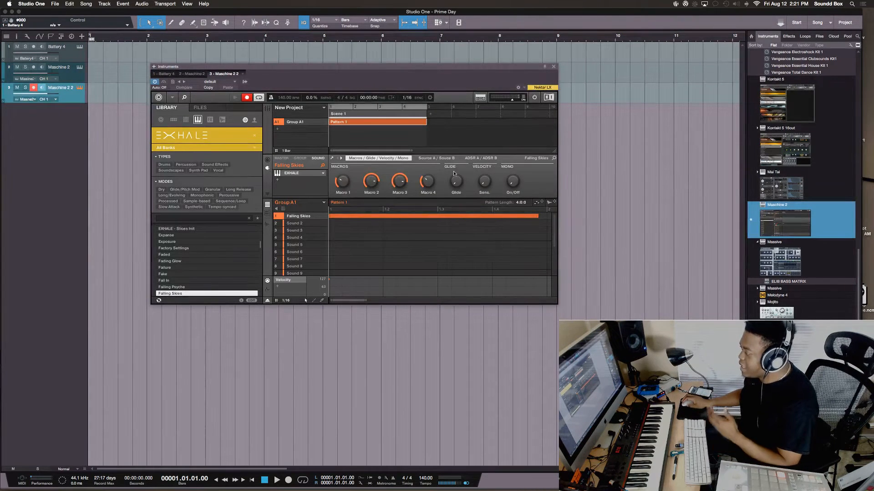
scroll(437, 255, "right", 3)
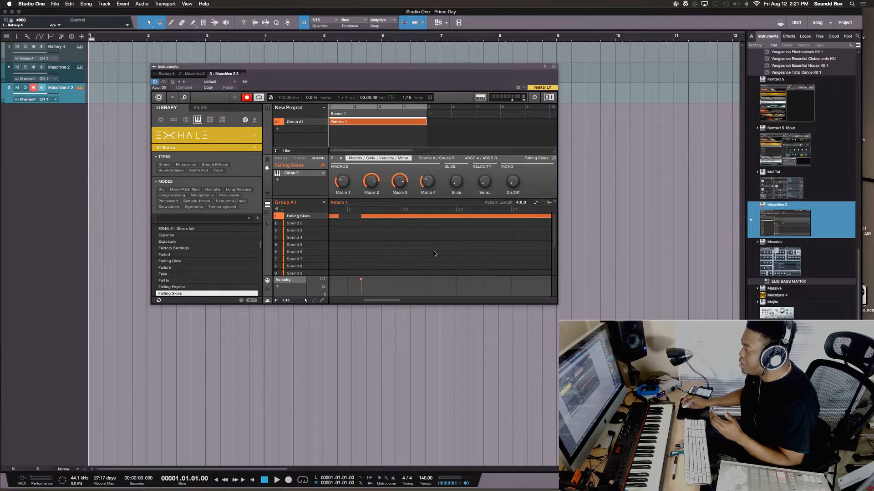
Examine Studio One's preferences, covering External Devices, Locations, General, Keyboard Shortcuts and the Audio Setup latency settings.
key("super+comma")
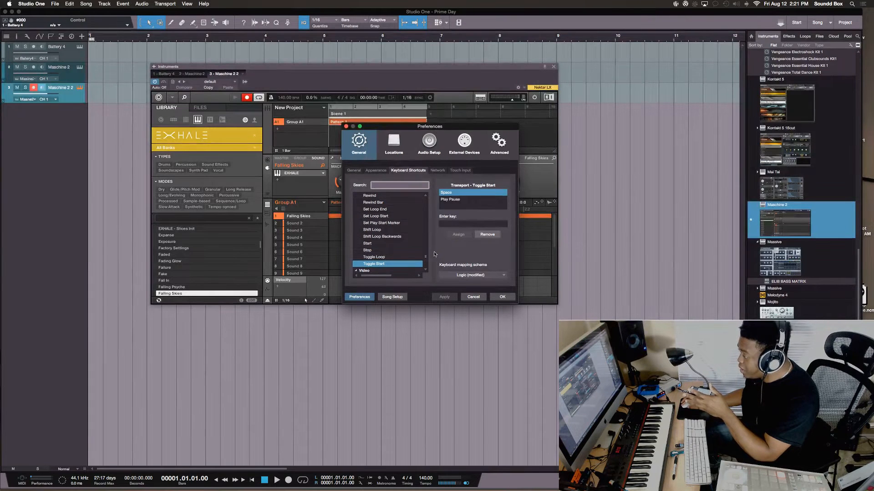
left_click(430, 142)
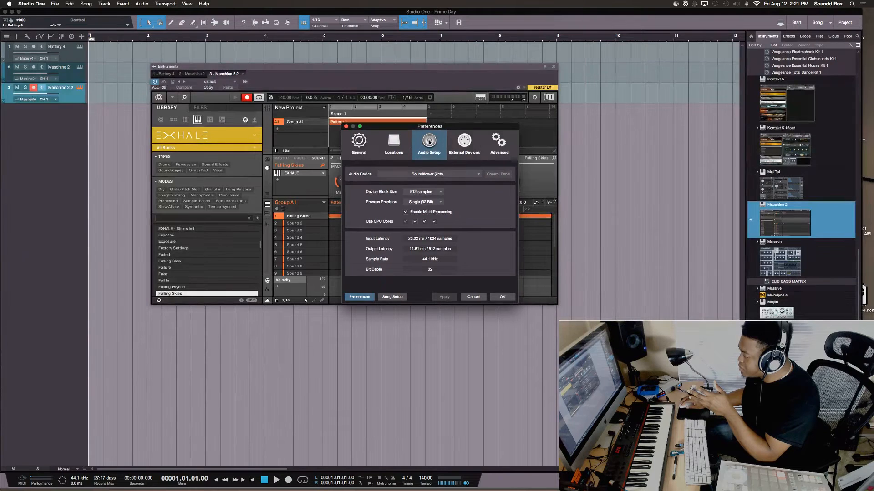
left_click(463, 143)
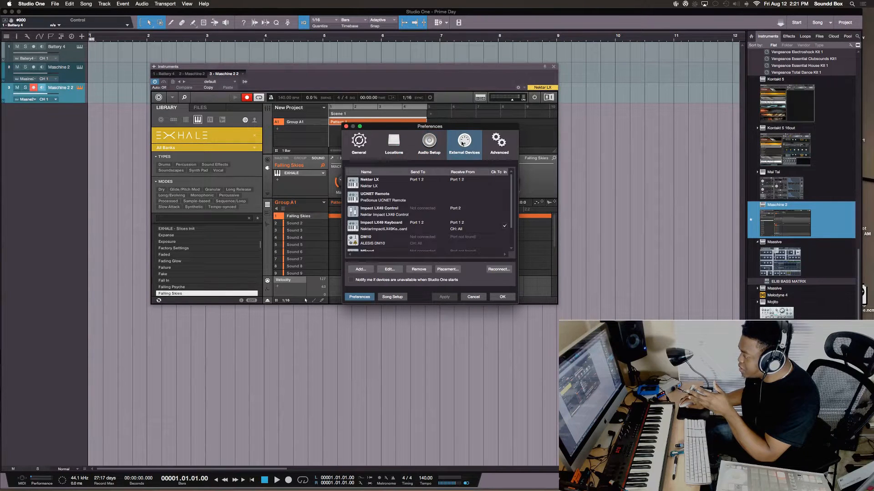
left_click(396, 145)
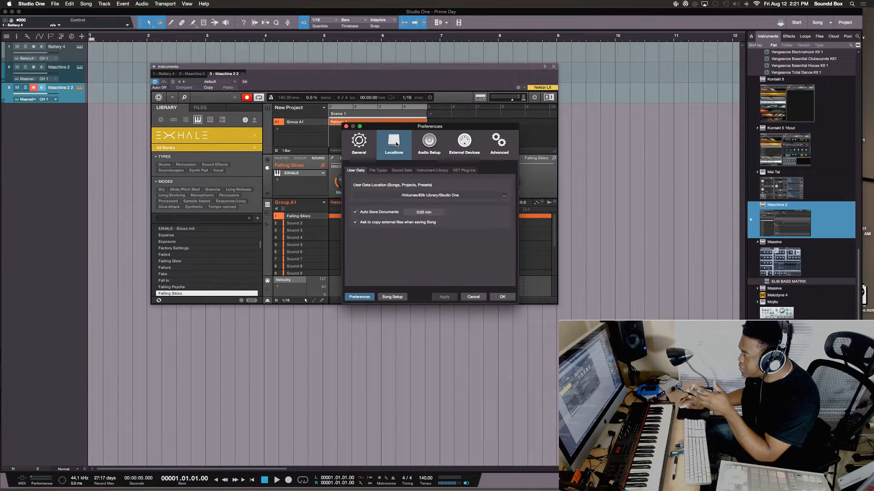
left_click(360, 140)
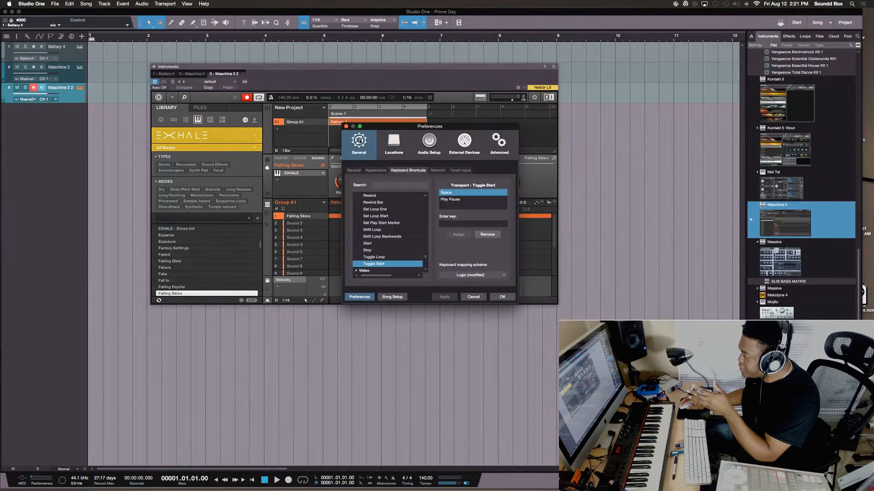
left_click(353, 170)
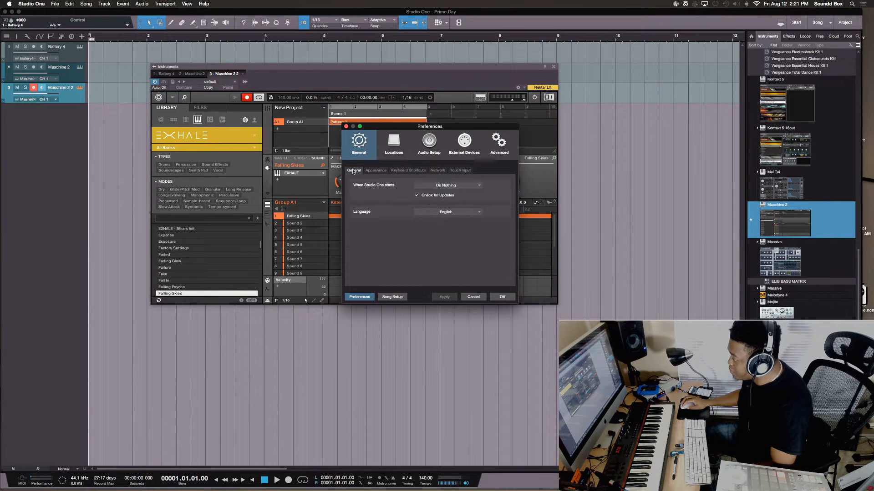
left_click(381, 171)
left_click(405, 171)
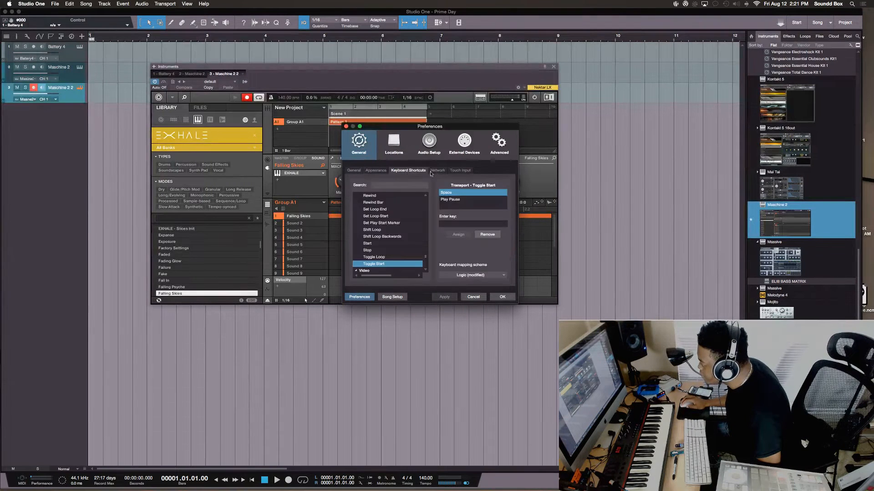
left_click(431, 172)
left_click(415, 171)
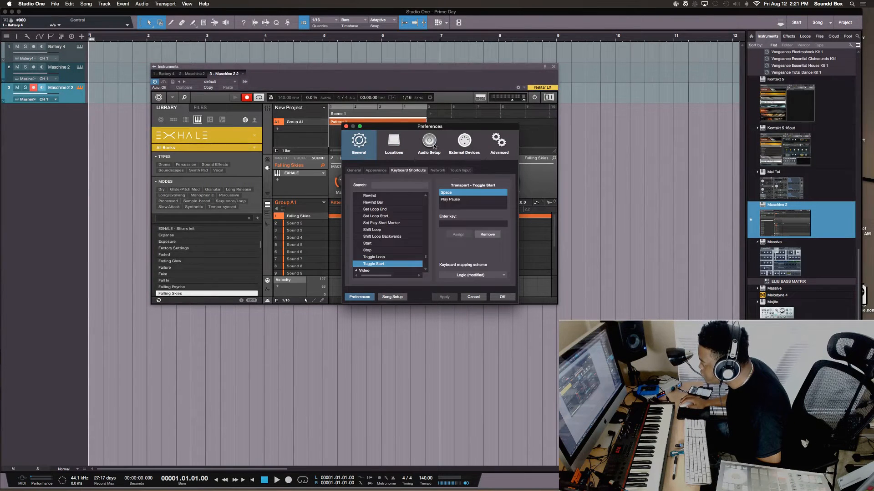
left_click(433, 146)
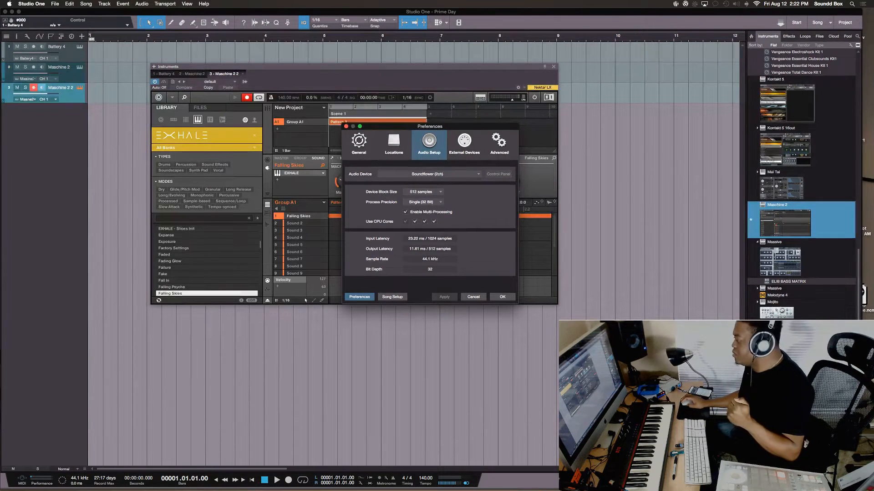
Set the device block size to 256 samples in the Audio Setup preferences and accept the change.
key("super+Tab")
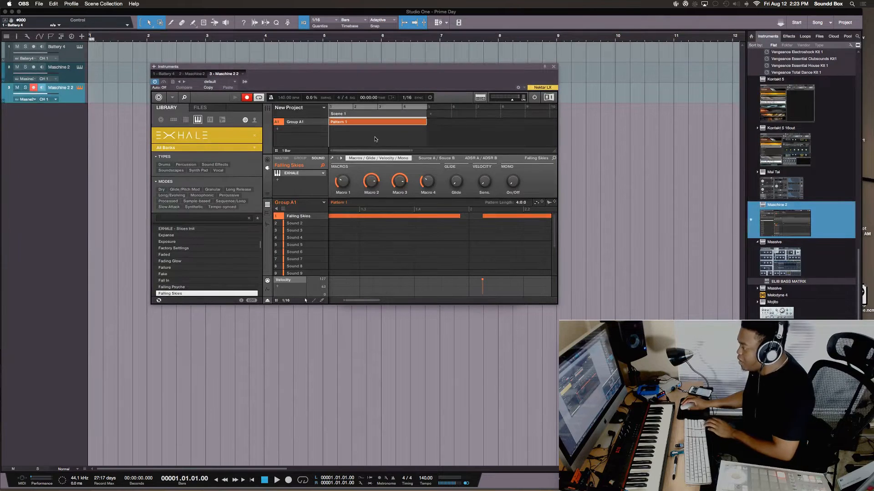
left_click(627, 208)
key("super+comma")
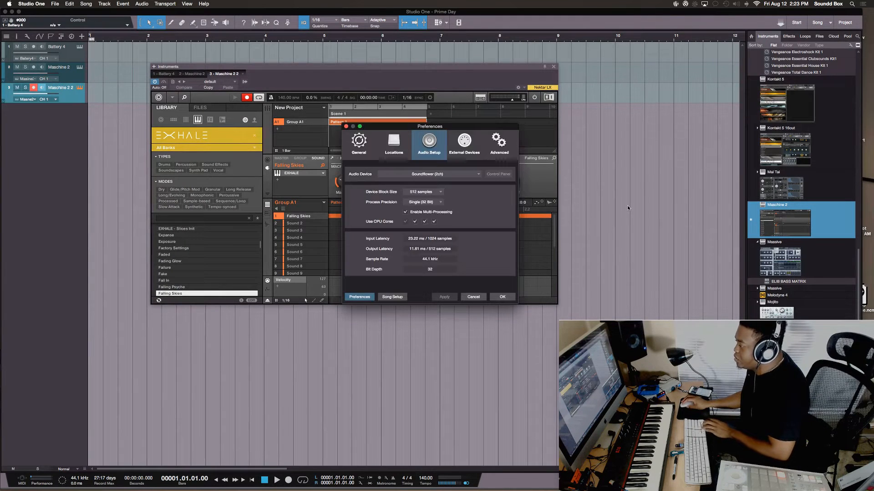
left_click(426, 191)
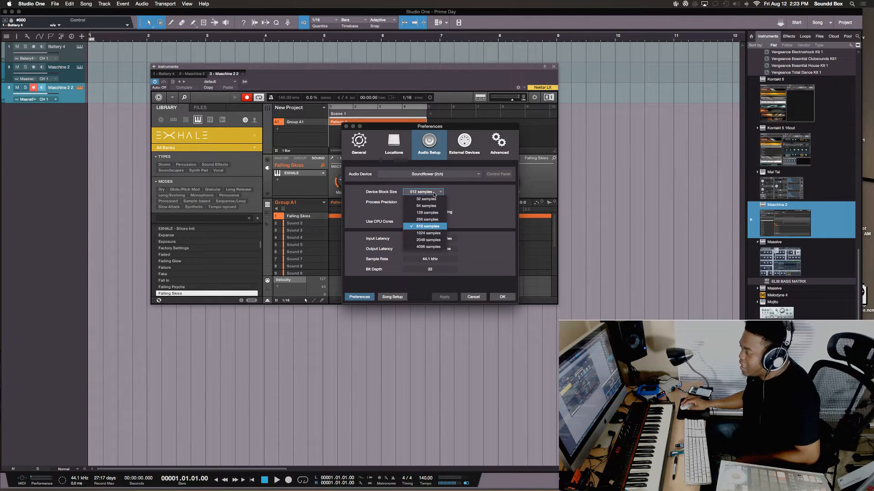
left_click(430, 220)
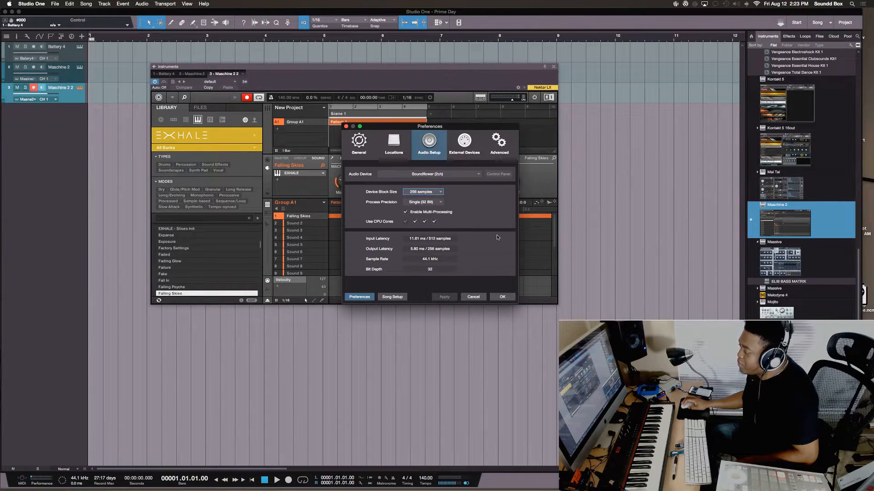
left_click(435, 193)
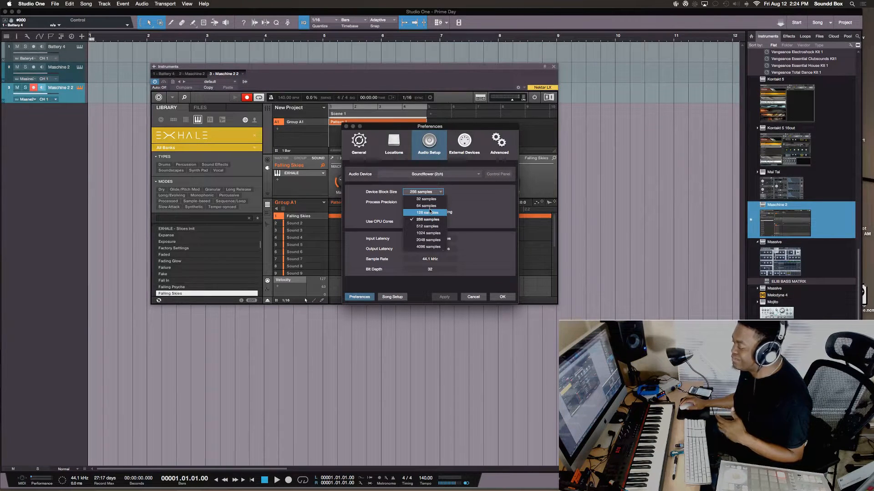
left_click(463, 220)
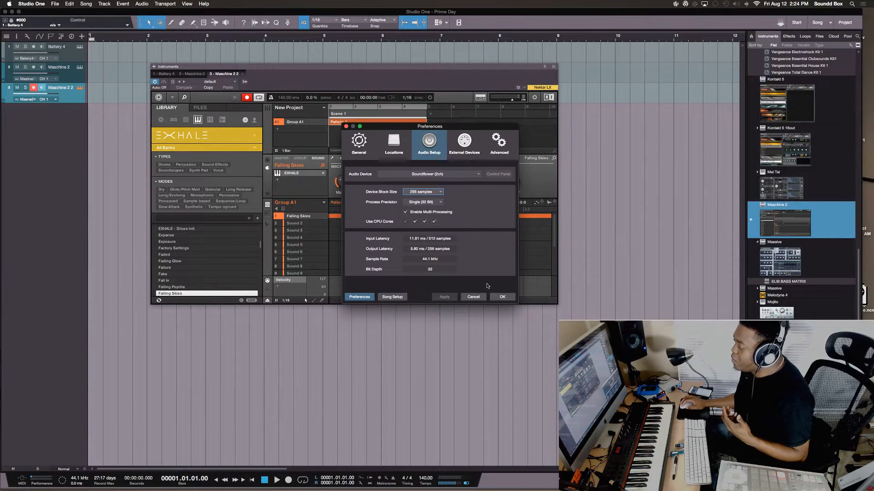
left_click(502, 298)
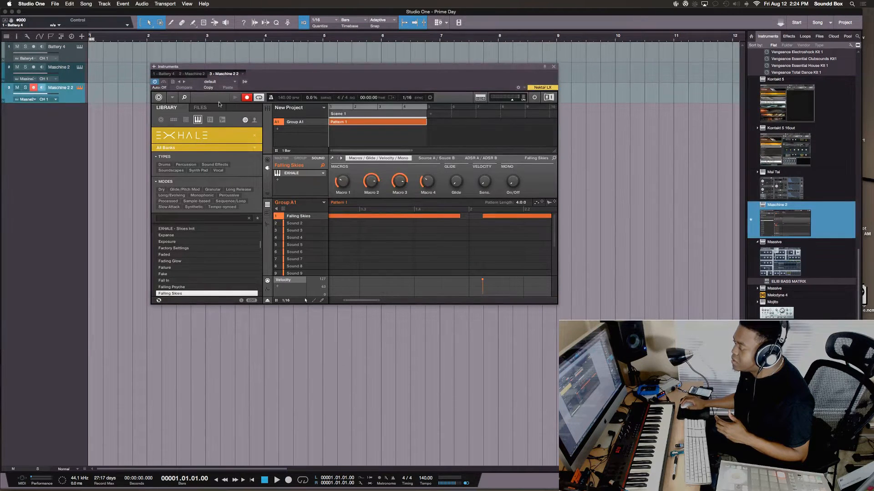
left_click(172, 98)
mouse_move(192, 110)
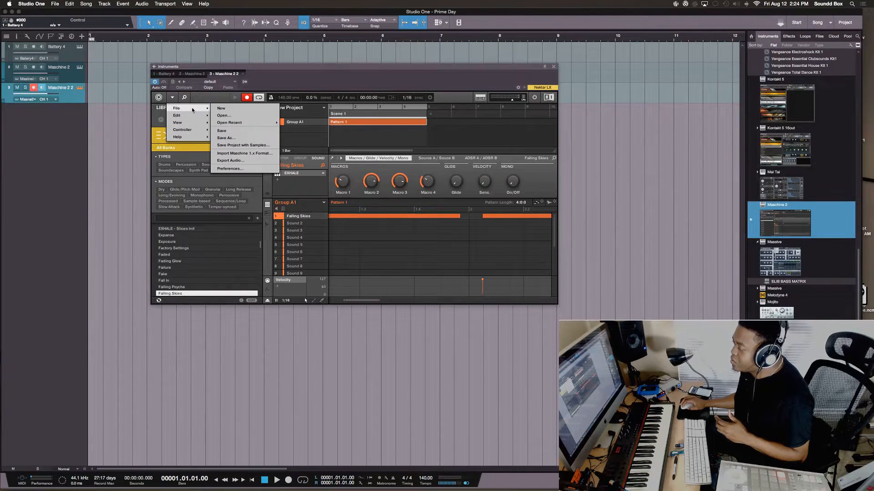
mouse_move(195, 131)
left_click(212, 97)
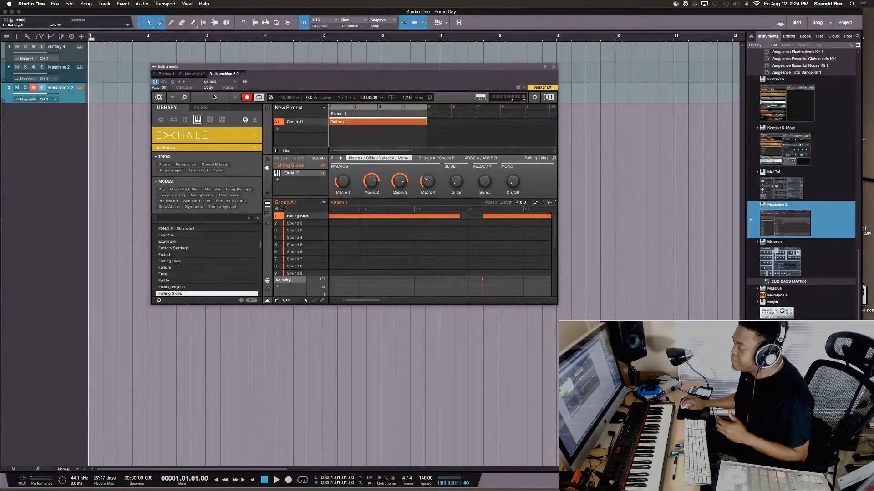
left_click(172, 98)
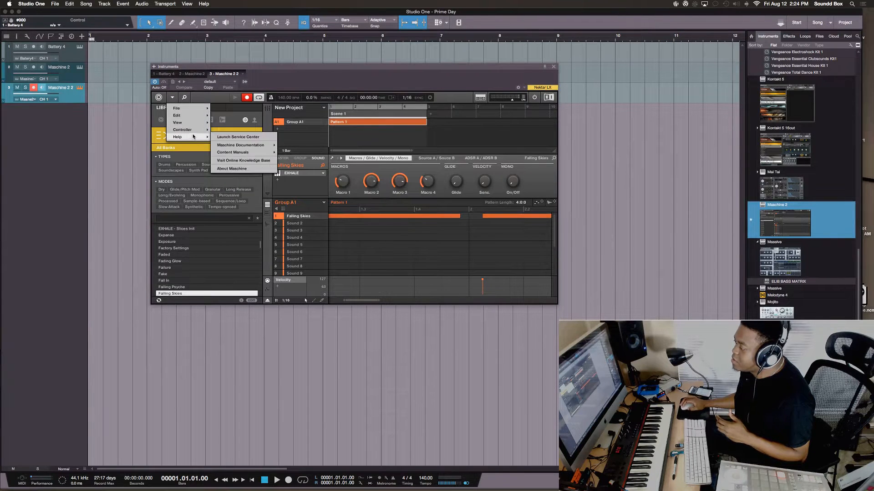
mouse_move(187, 123)
left_click(220, 102)
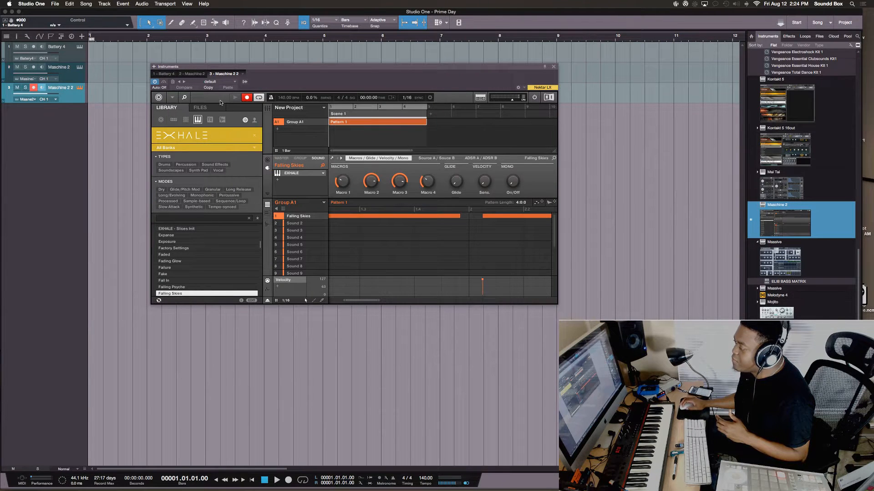
Examine Maschine's preferences, covering the General, Default, Library, Plug-ins, Hardware and Colors pages.
left_click(173, 98)
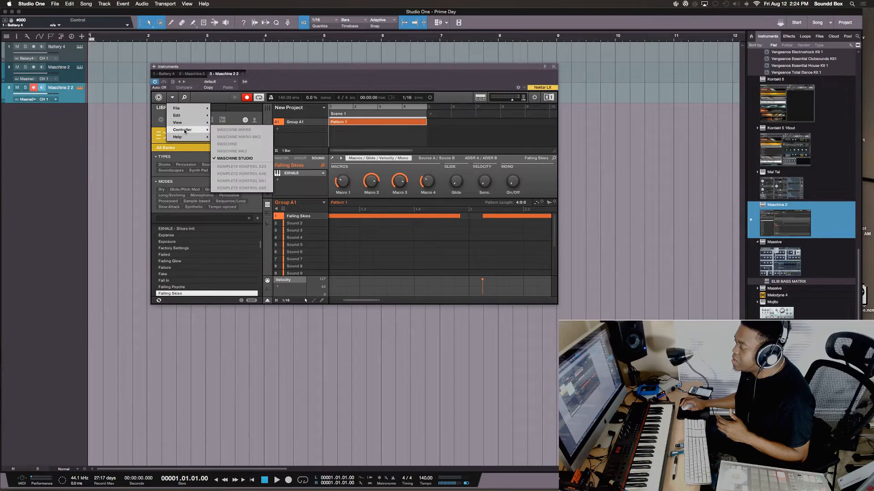
mouse_move(185, 115)
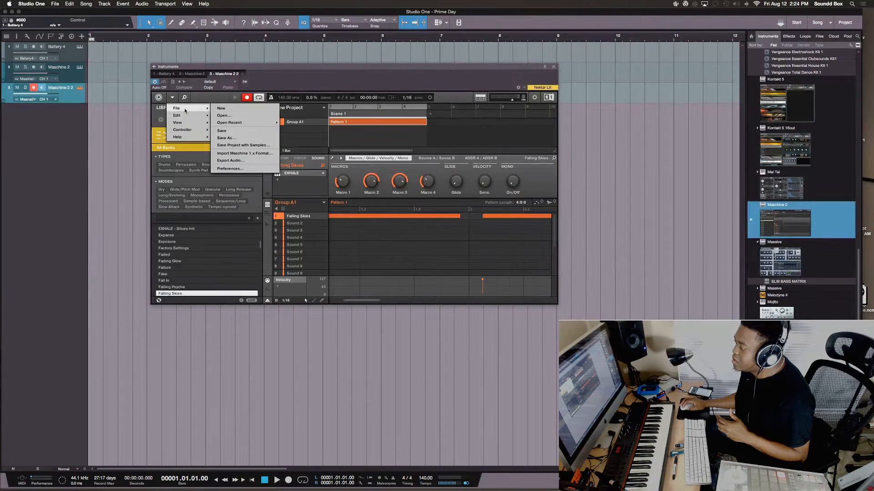
left_click(245, 169)
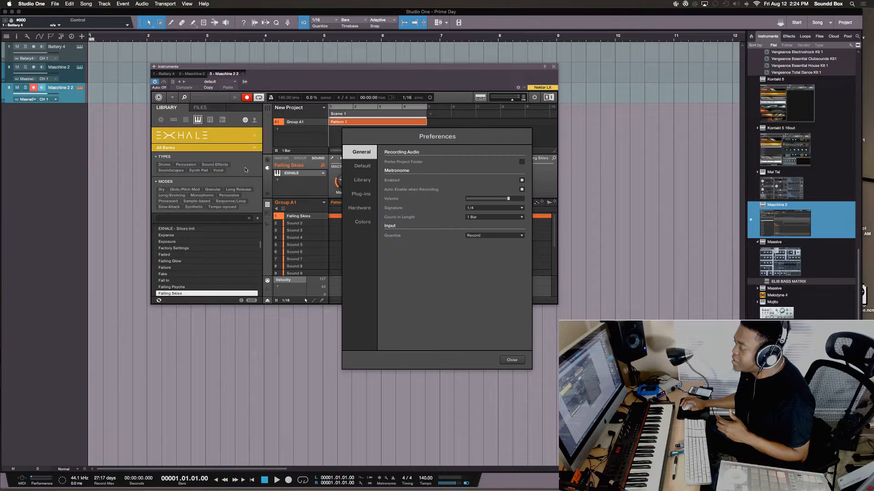
left_click(366, 167)
left_click(366, 182)
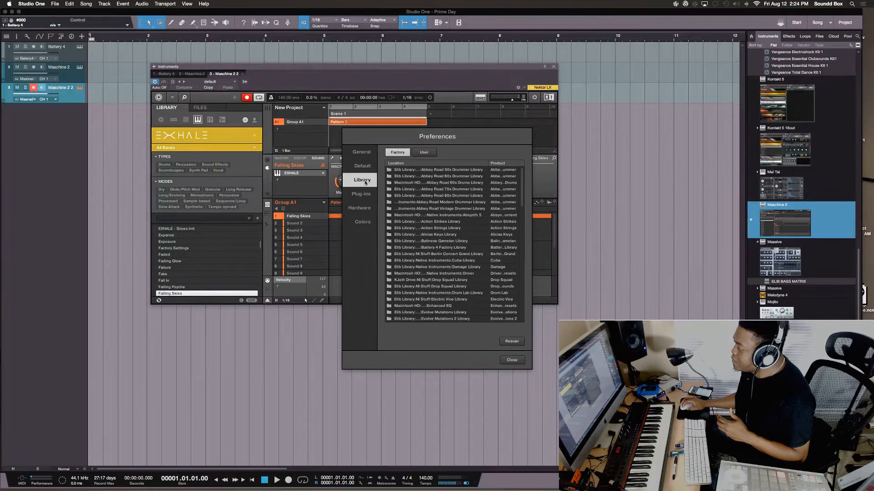
left_click(366, 195)
left_click(366, 212)
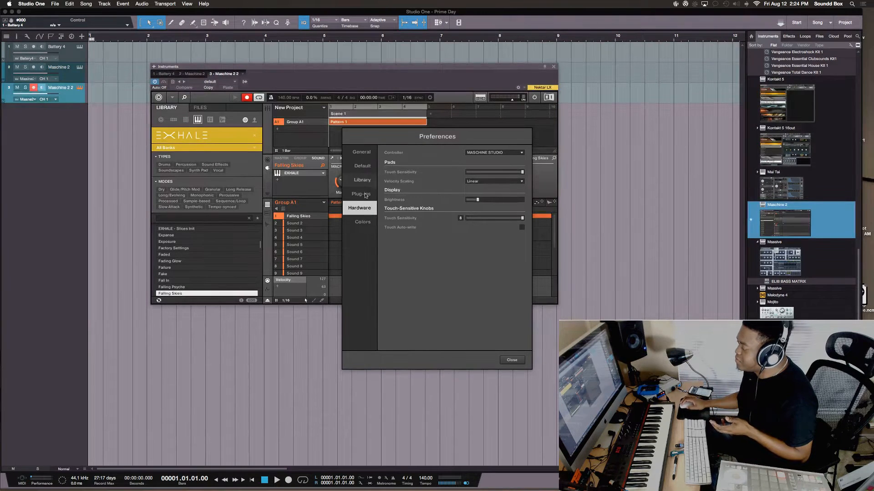
left_click(362, 221)
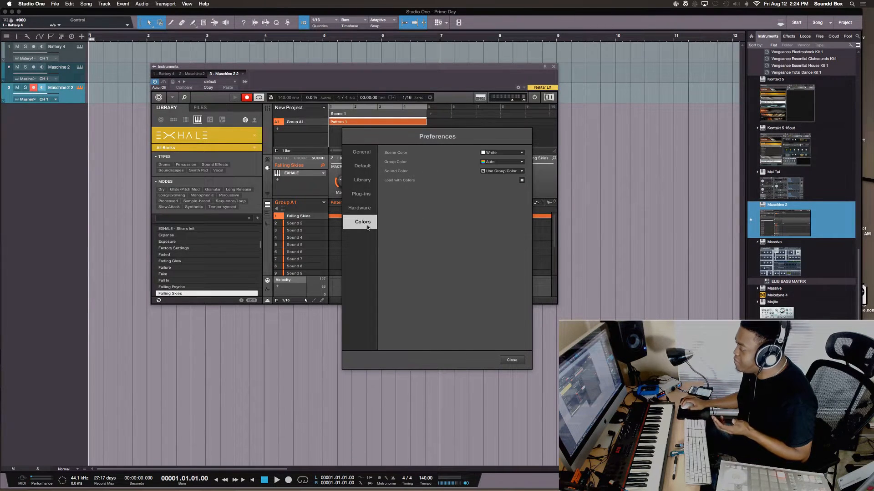
left_click(369, 209)
left_click(363, 194)
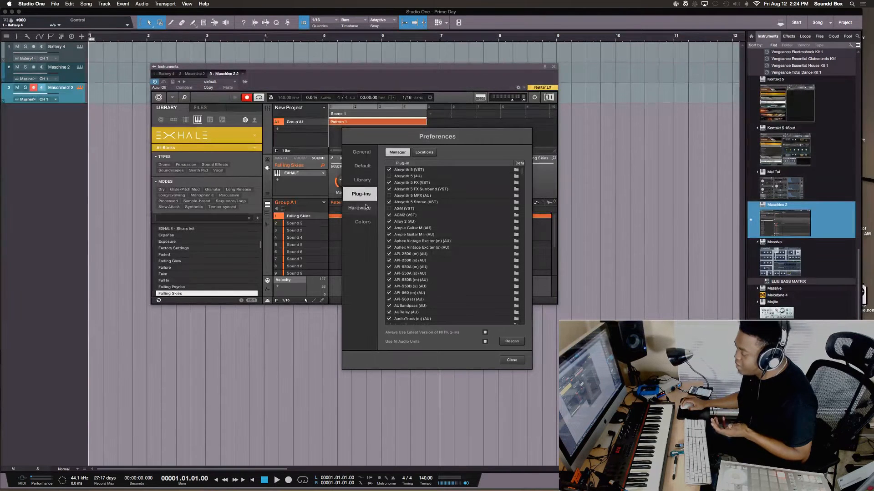
left_click(363, 180)
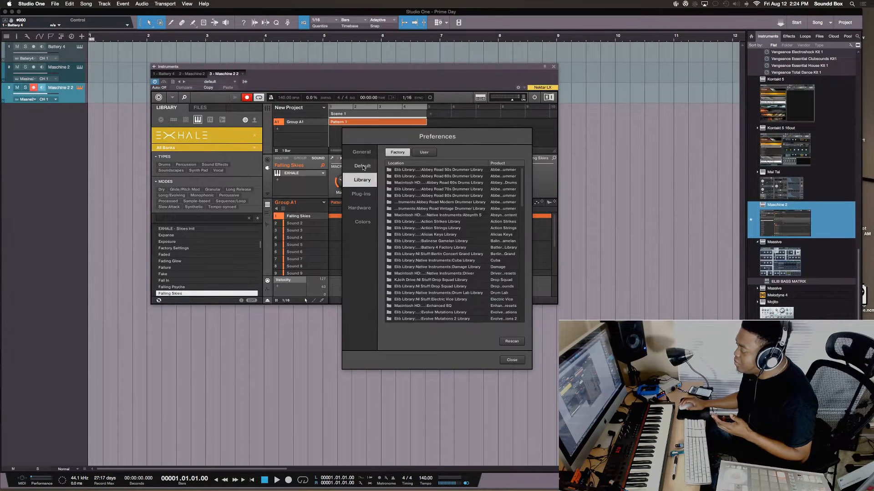
left_click(364, 168)
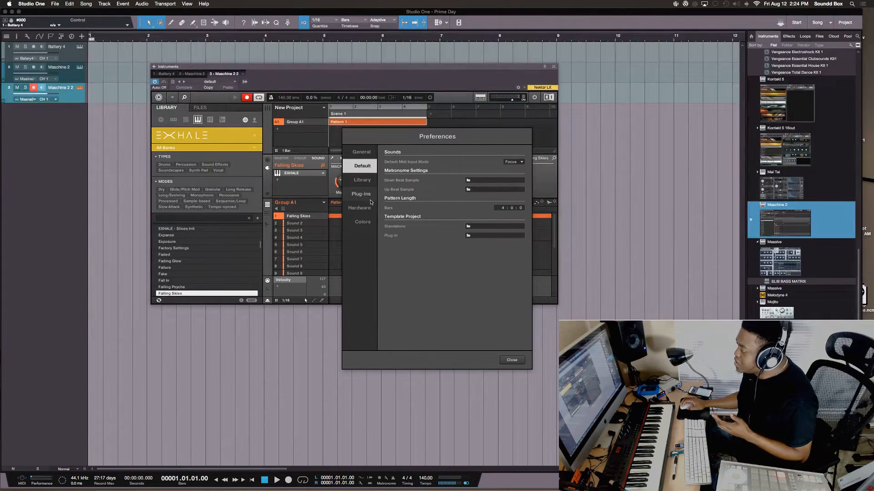
left_click(362, 152)
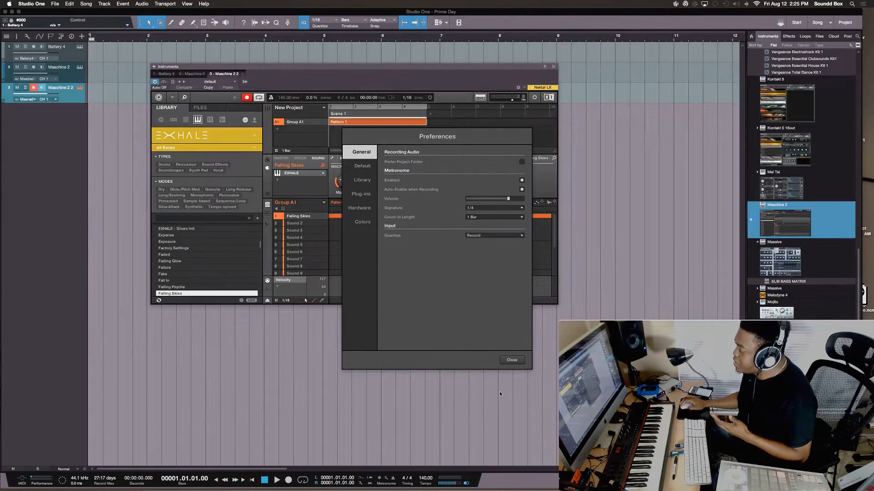
left_click(518, 360)
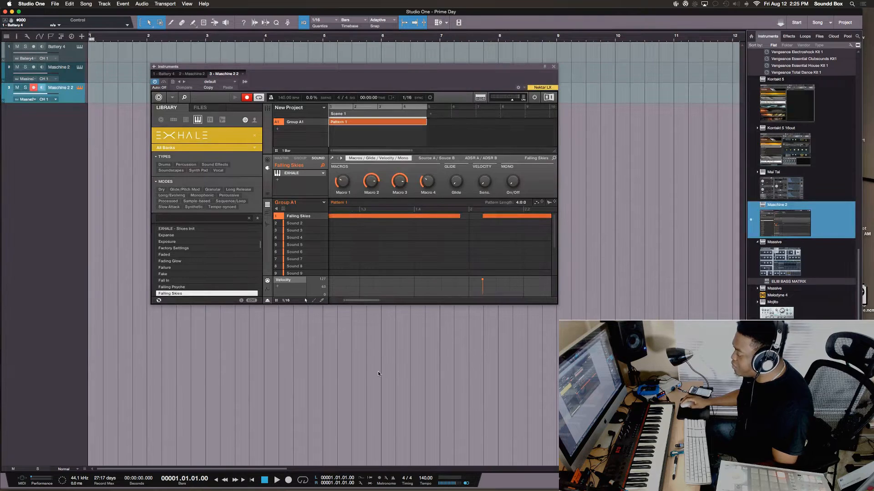
Align the late Falling Skies notes in Pattern 1 with the starts of bars 2, 3 and 4.
mouse_move(378, 300)
left_mouse_down()
mouse_move(570, 307)
mouse_move(389, 311)
left_mouse_up()
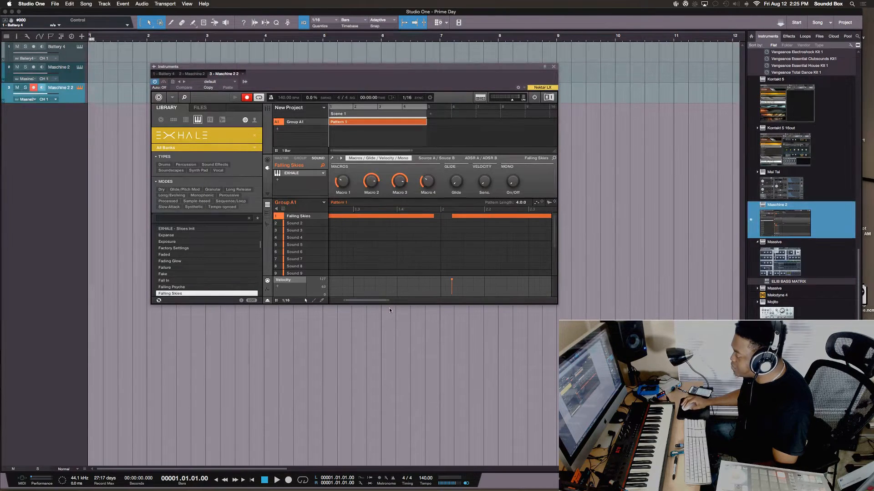
scroll(452, 257, "left", 3)
scroll(452, 256, "right", 4)
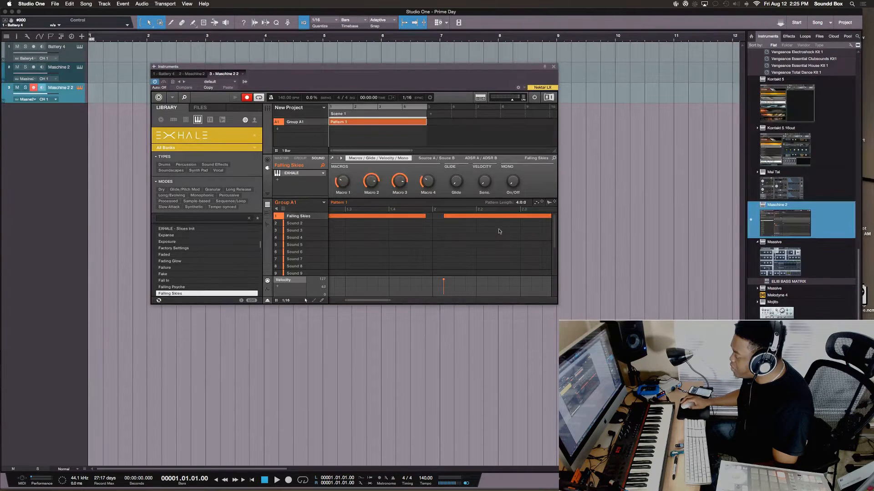
left_click(478, 217)
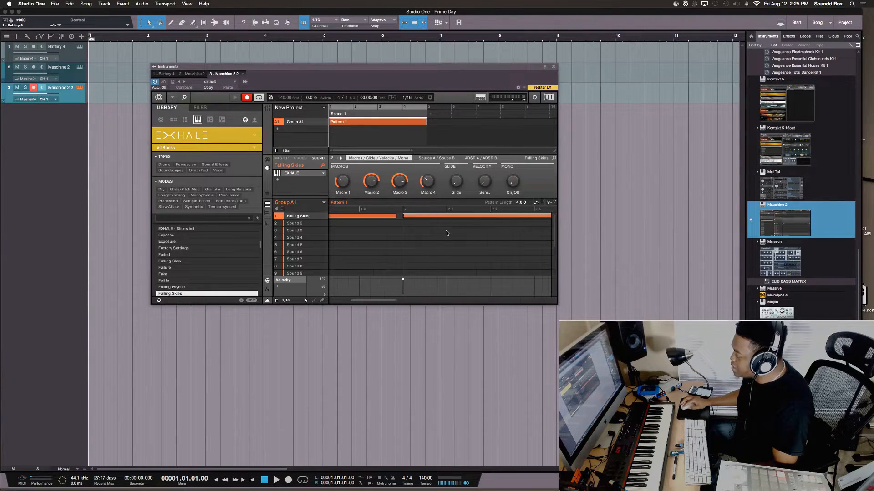
scroll(447, 233, "right", 3)
left_click(516, 217)
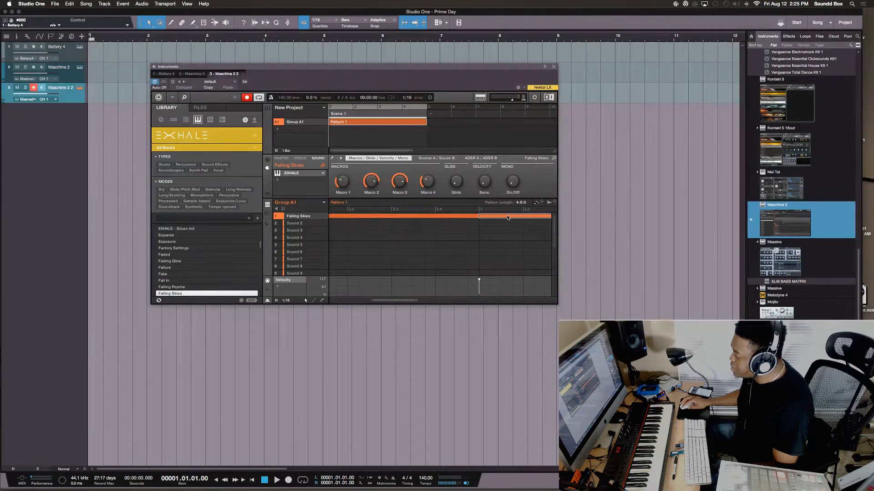
scroll(500, 223, "right", 4)
left_click(497, 218)
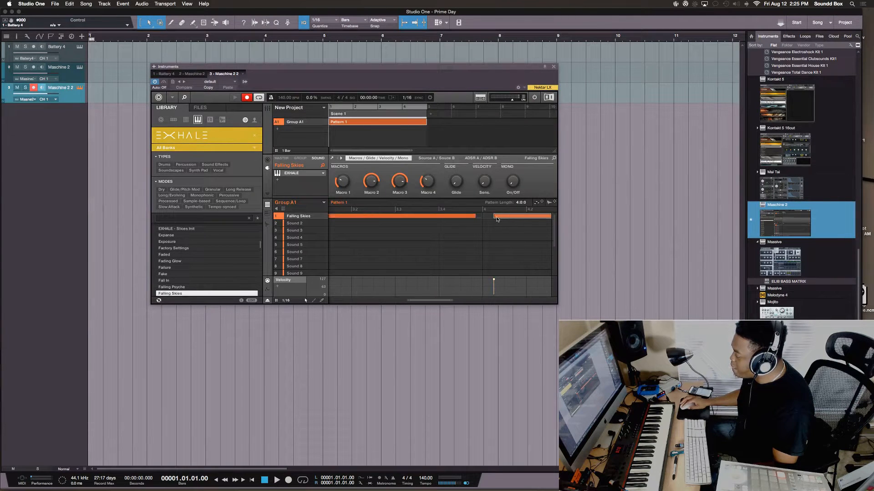
Trim the last Falling Skies note to the pattern's end and extend the bar 3 note up to bar 4.
scroll(493, 218, "right", 4)
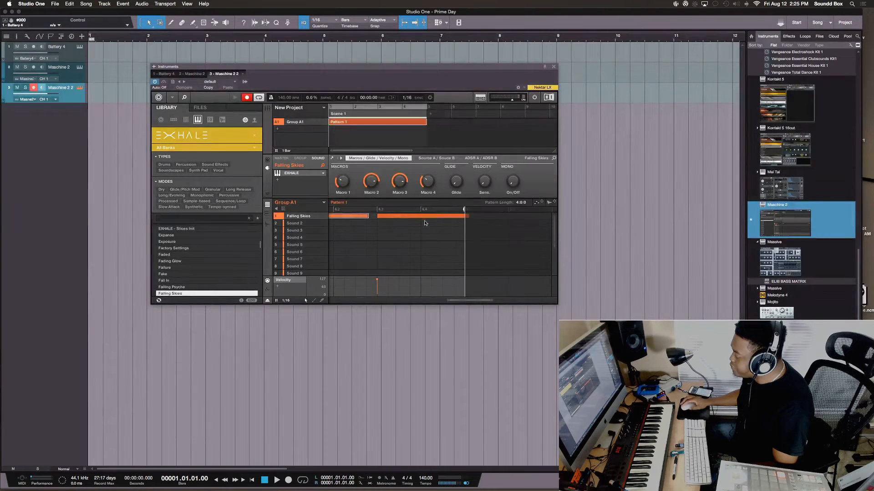
scroll(423, 220, "right", 4)
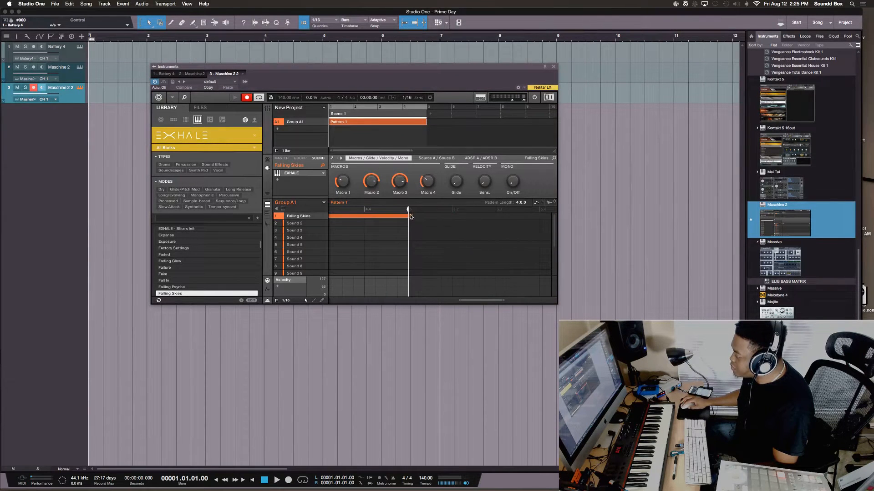
scroll(401, 220, "left", 10)
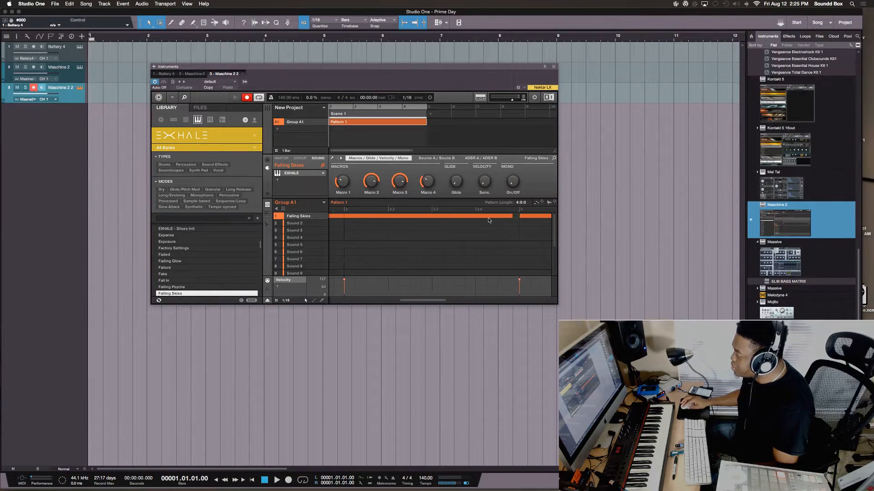
scroll(488, 220, "right", 4)
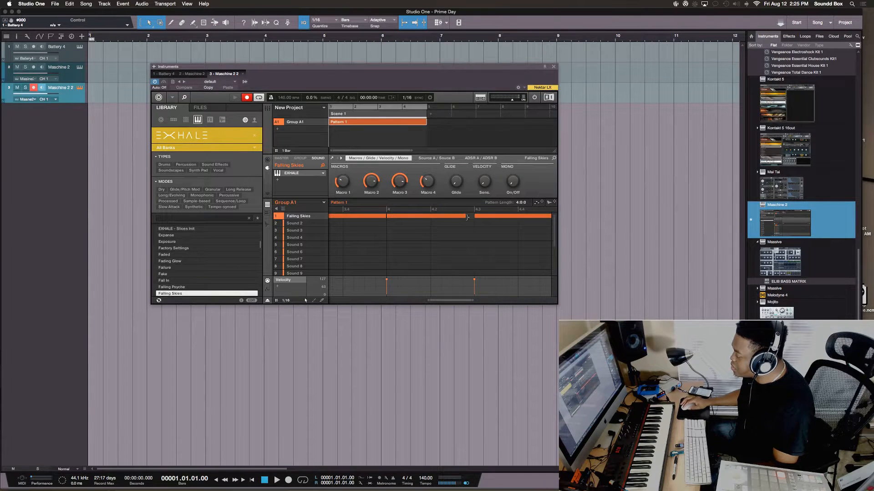
Play back Pattern 1 and lengthen the bar 4 note towards the note that starts at beat 4.3.
key("space")
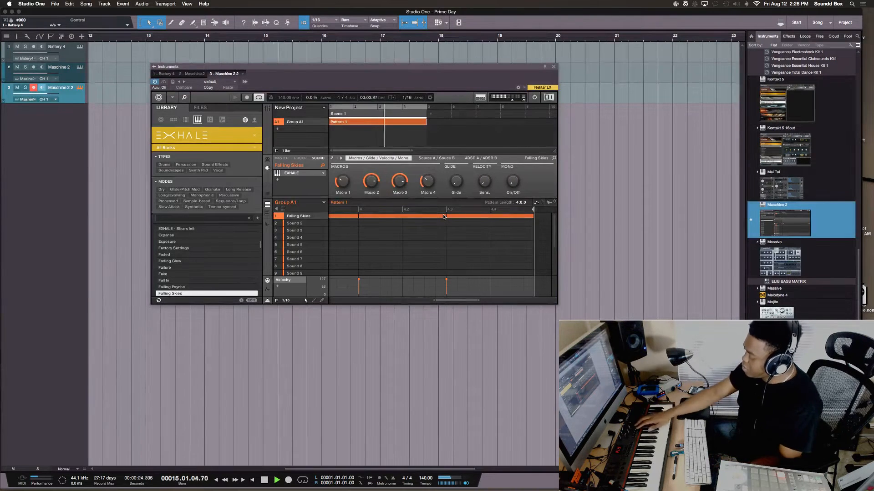
key("space")
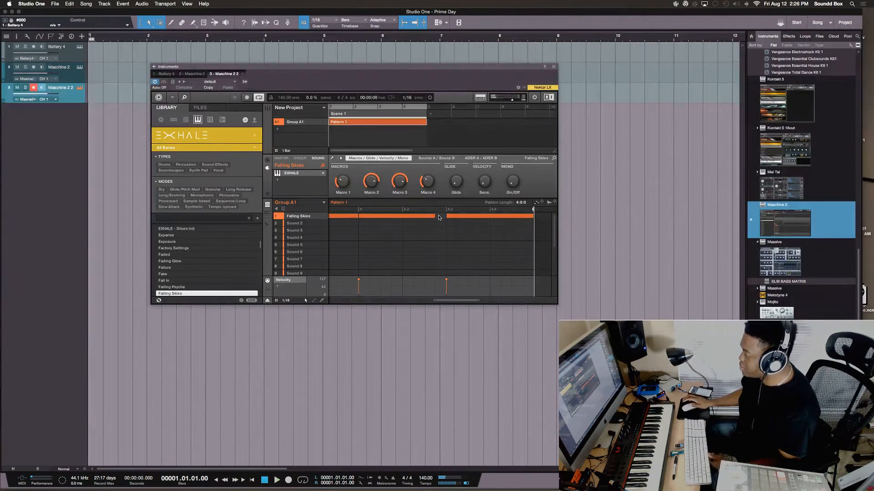
key("space")
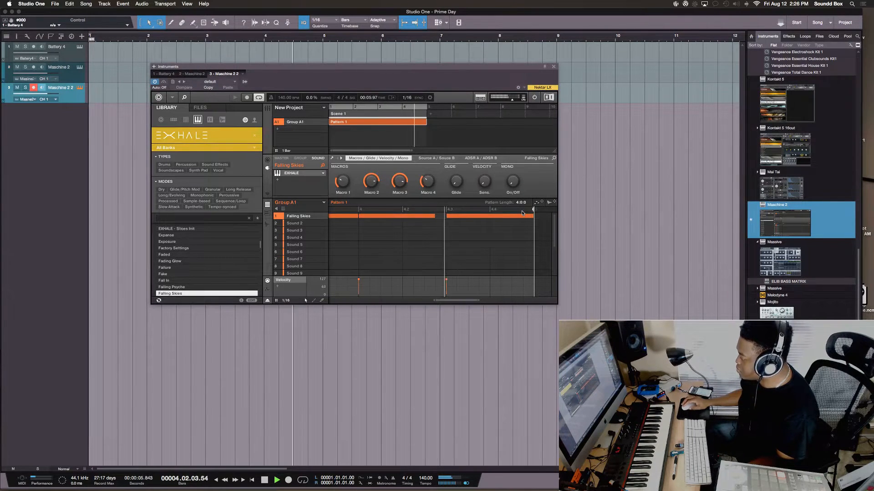
left_click_drag(434, 217, 441, 218)
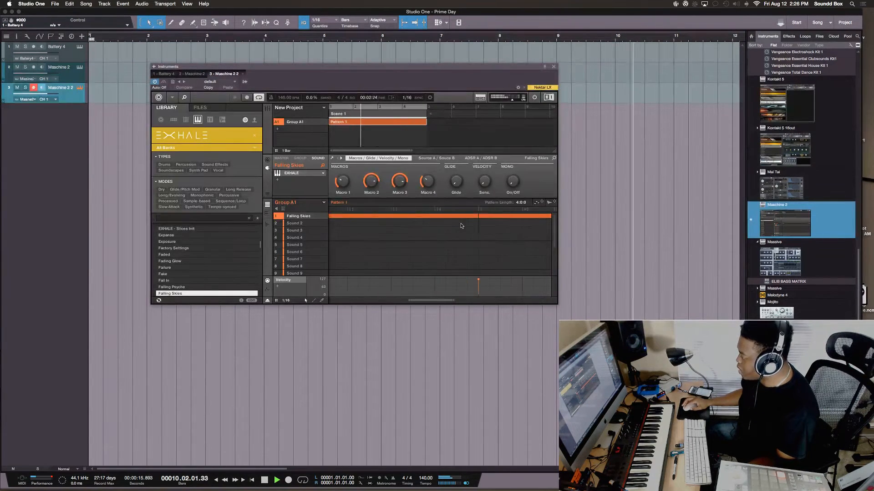
key("space")
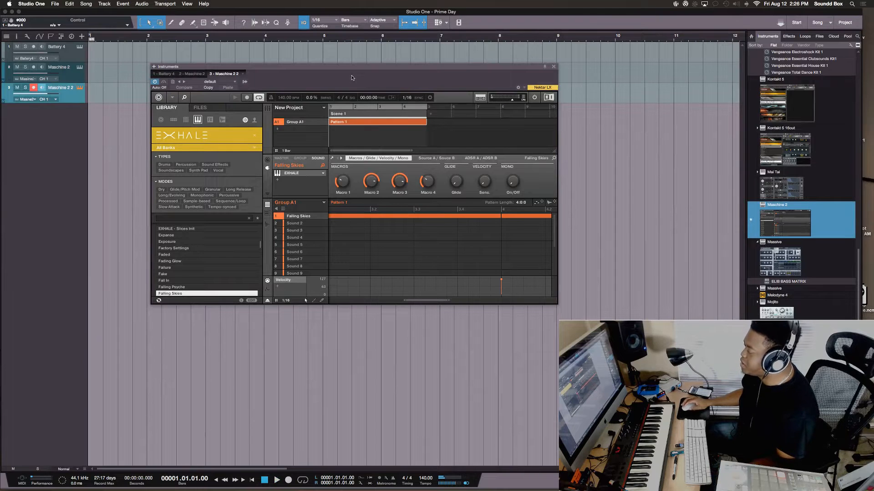
Move the instrument window clear of the tracks and set an active loop from bar 1 to bar 5 in the arrangement timeline.
left_click_drag(372, 66, 462, 136)
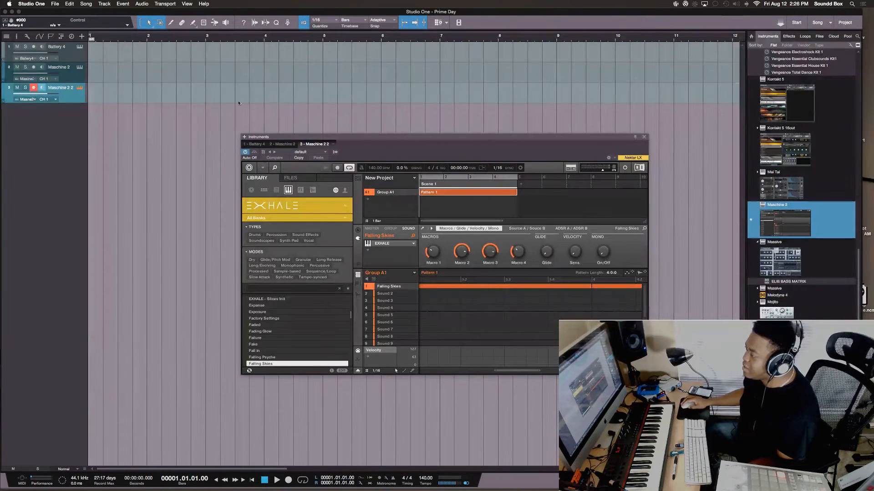
key("space")
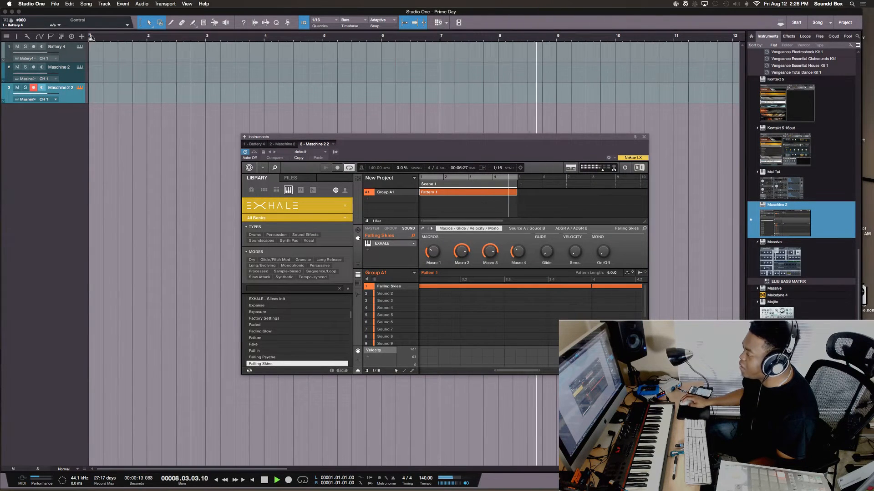
left_click_drag(89, 37, 317, 89)
key("space")
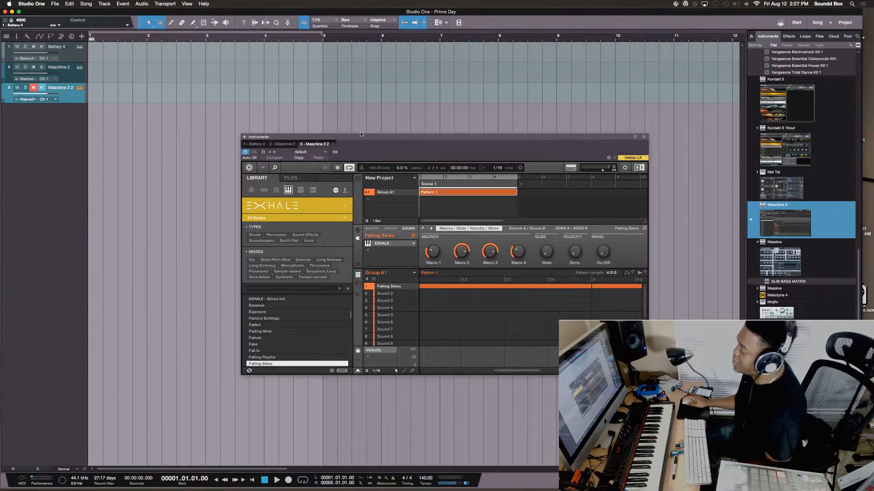
left_click(278, 35)
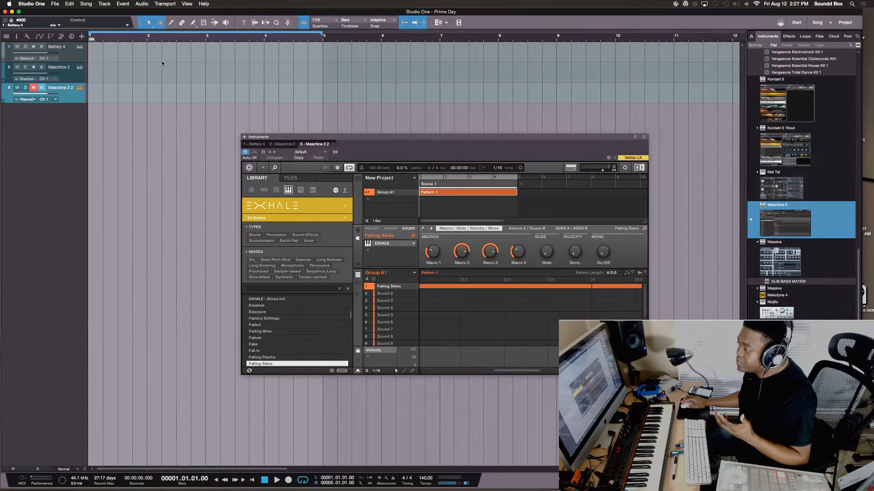
left_click_drag(418, 140, 421, 150)
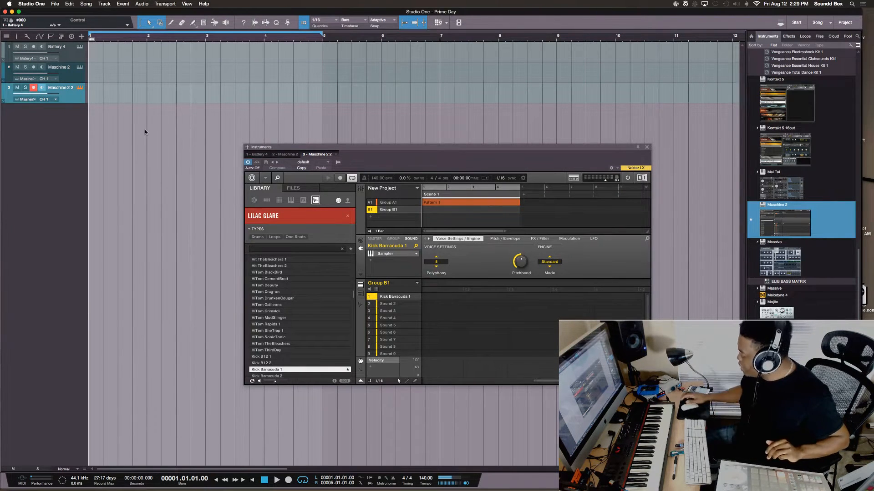
Set the Soundflower (2ch) buffer size to 256.
left_click(694, 4)
mouse_move(757, 19)
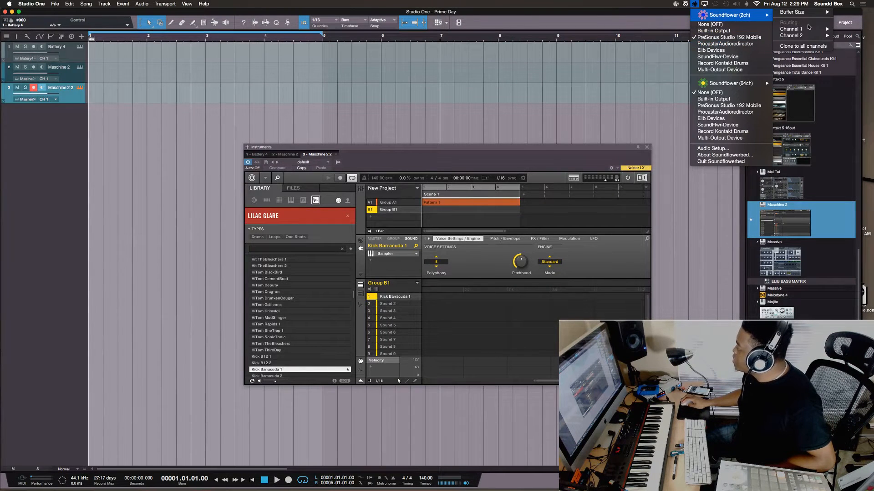
mouse_move(809, 16)
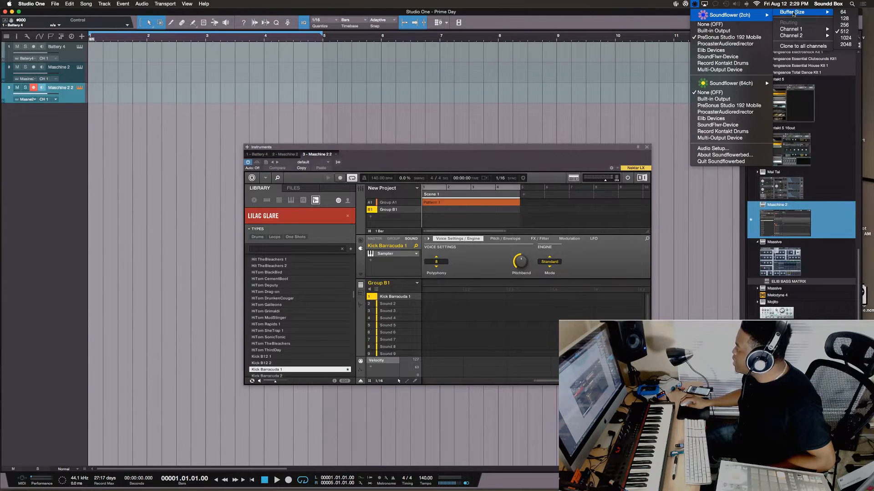
left_click(840, 25)
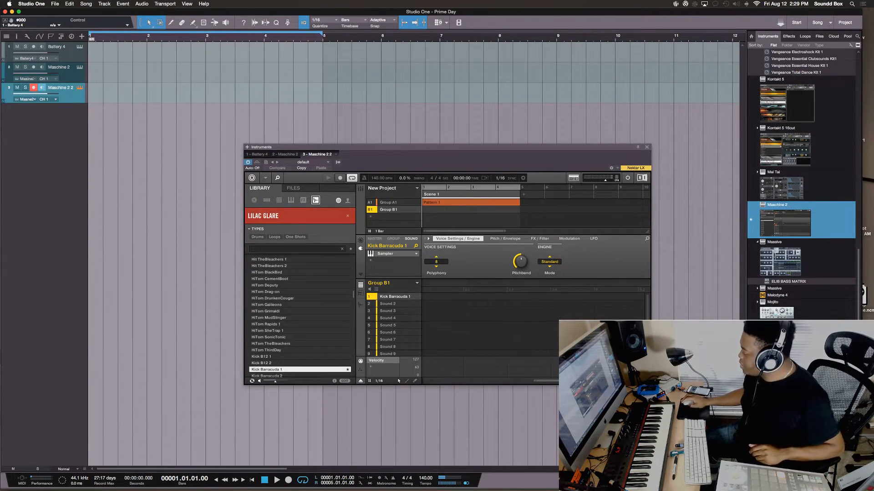
key("super+Tab")
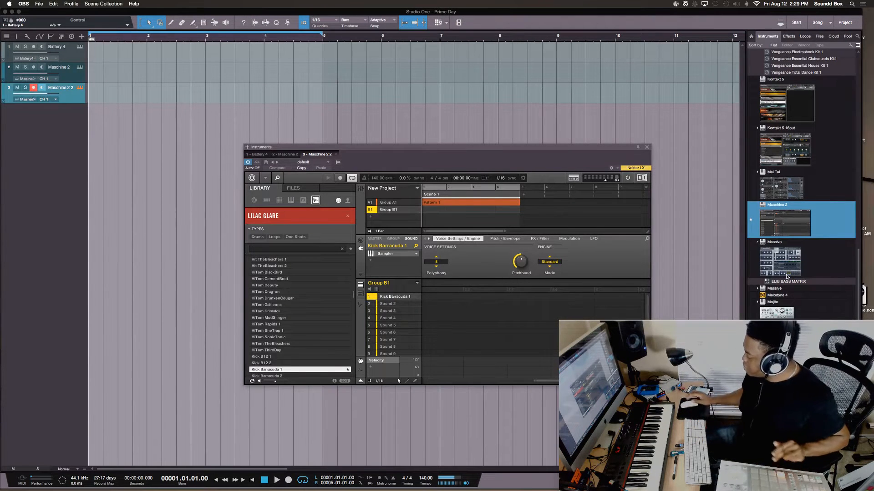
left_click(703, 128)
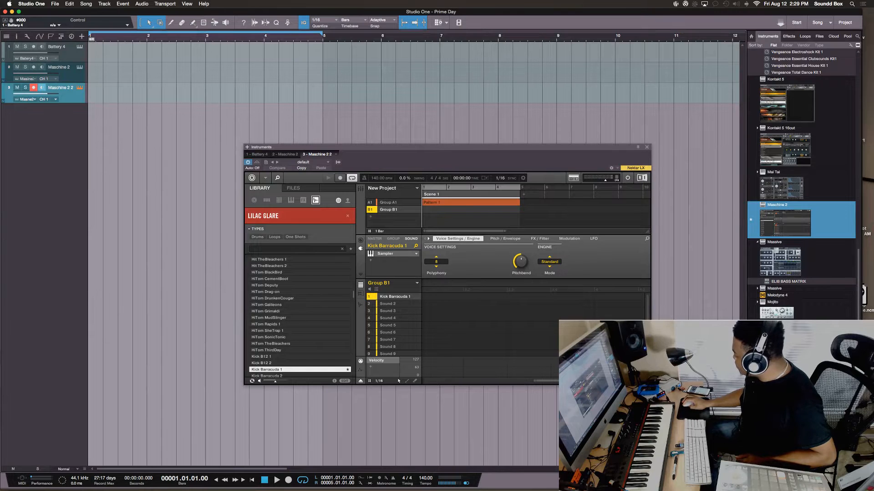
key("super+Tab")
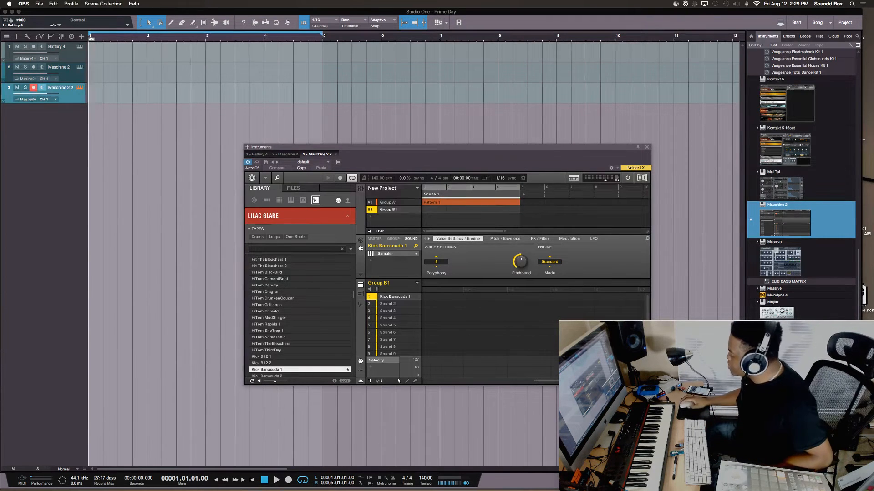
left_click(681, 240)
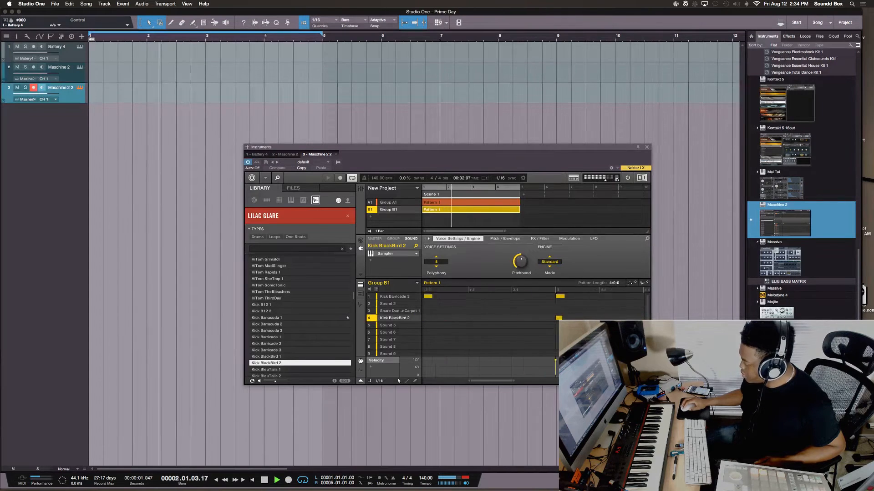
Move the early Kick BlackBird 2 note in Group B1 to beat 2.2, aligned with the Kick Barricade 3 note, and play back the pattern.
scroll(532, 326, "left", 5)
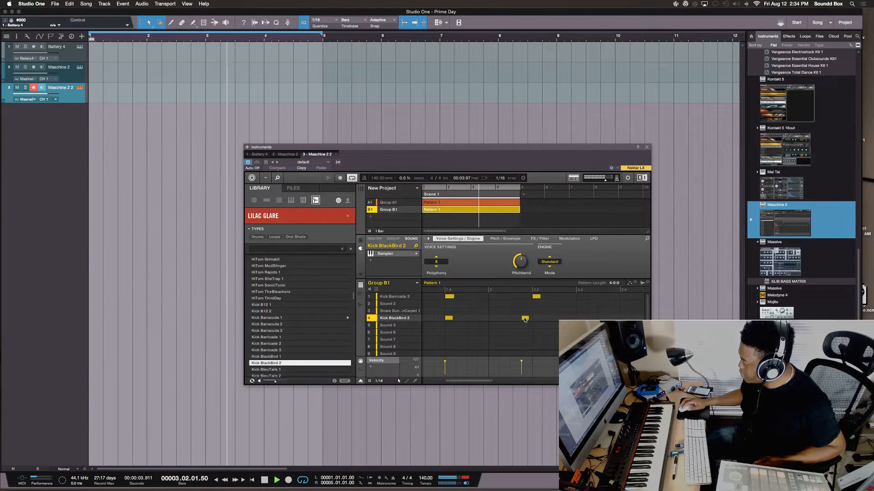
left_click_drag(525, 319, 531, 319)
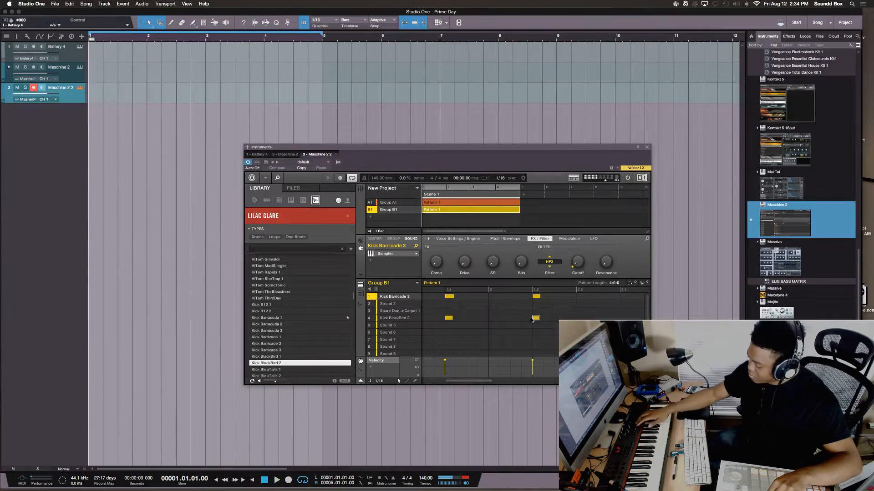
key("space")
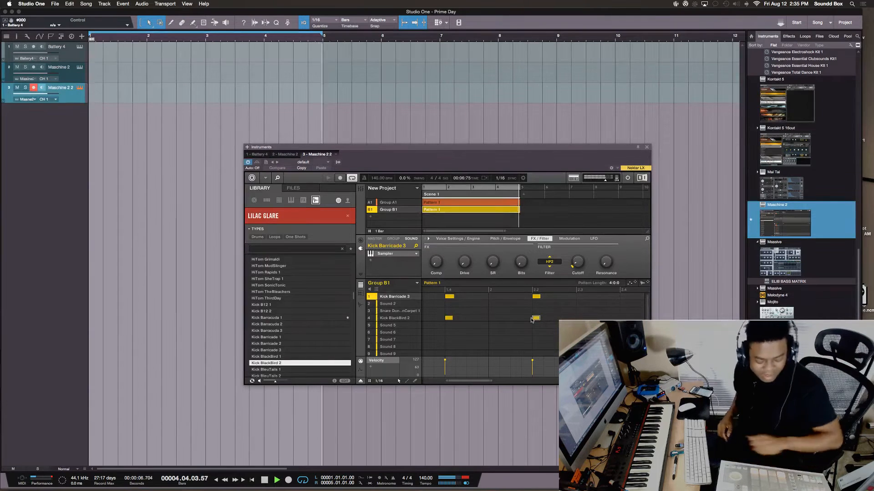
key("space")
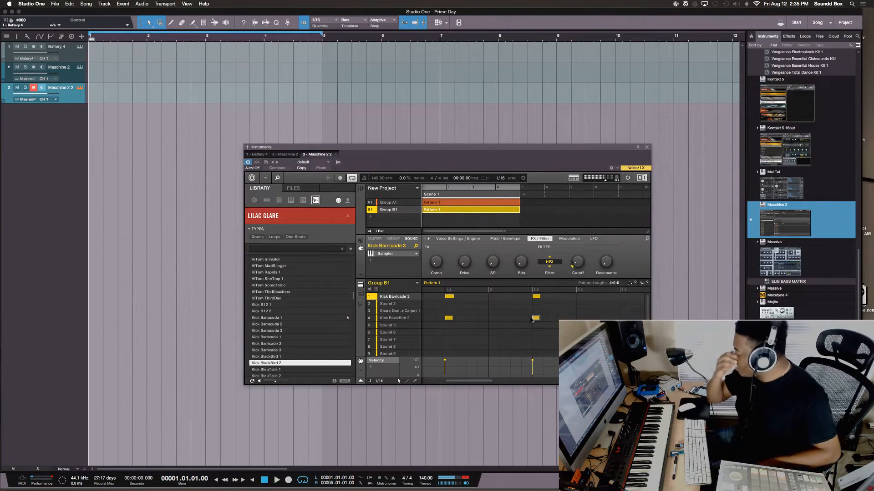
key("super+Tab")
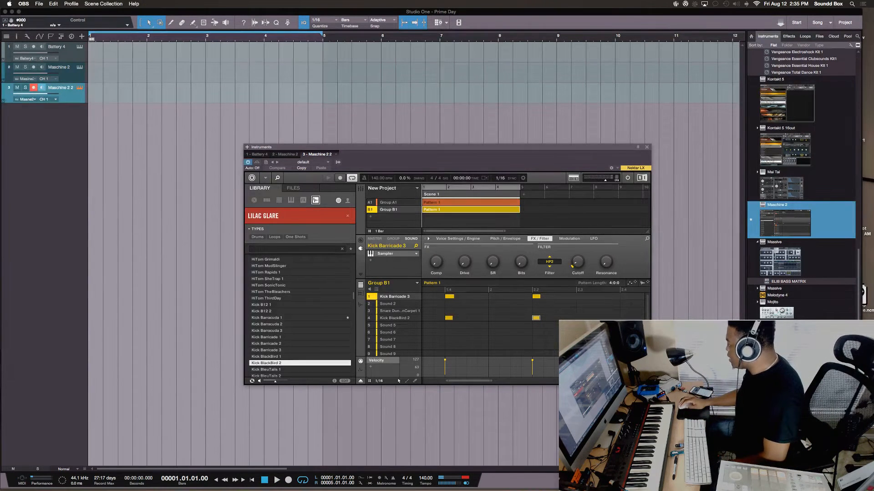
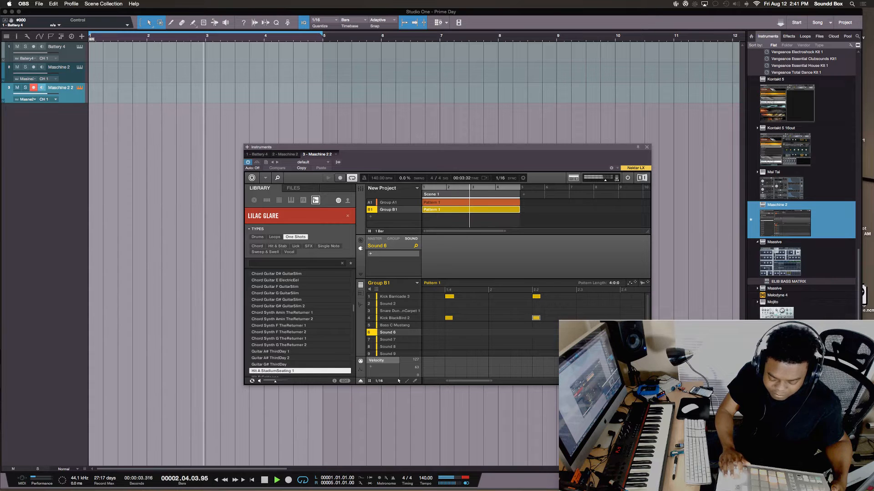
Audition the Lilac Glare one-shot hits and load Hit TheBleachers 1 into Sound 6 of Group B1.
key("Down")
key("Down")
key("Down")
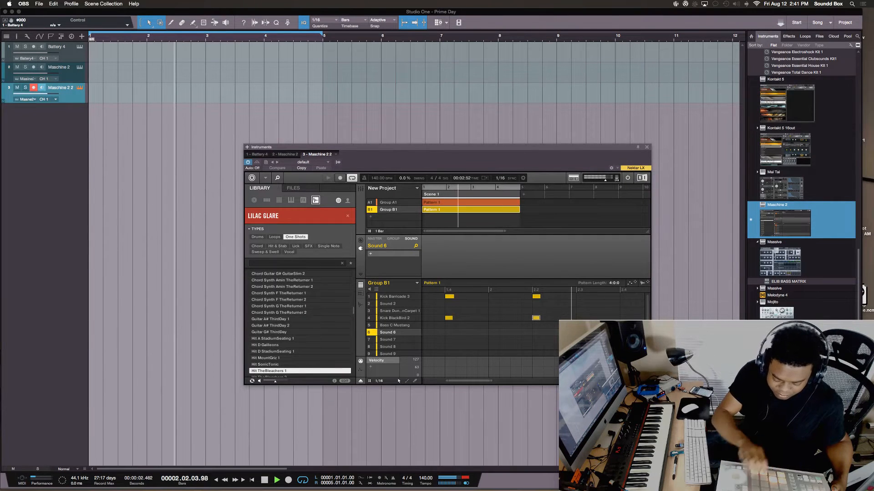
key("Down")
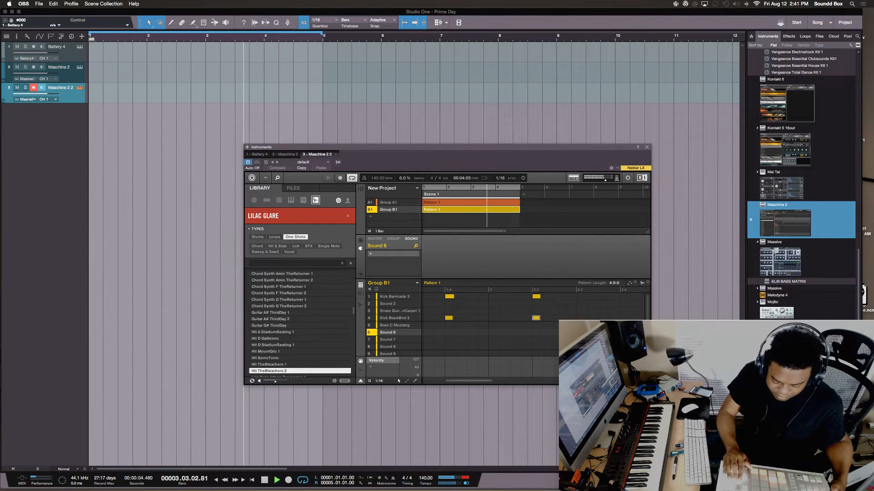
key("Up")
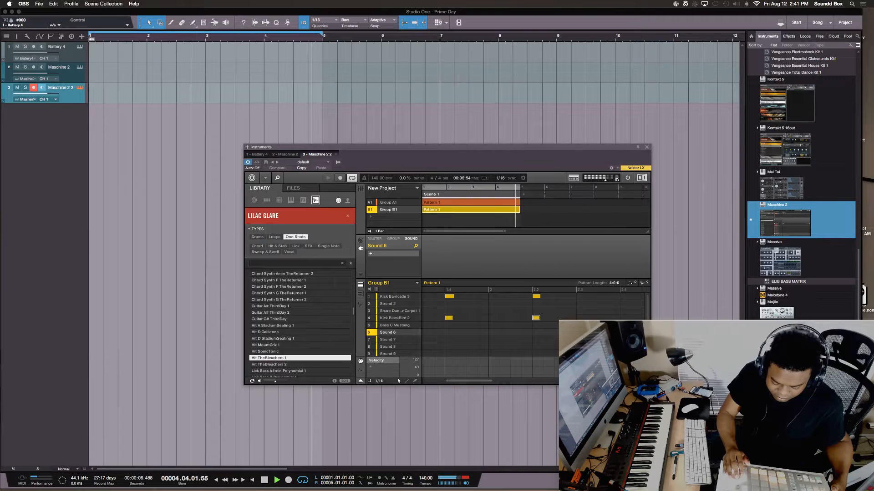
key("Return")
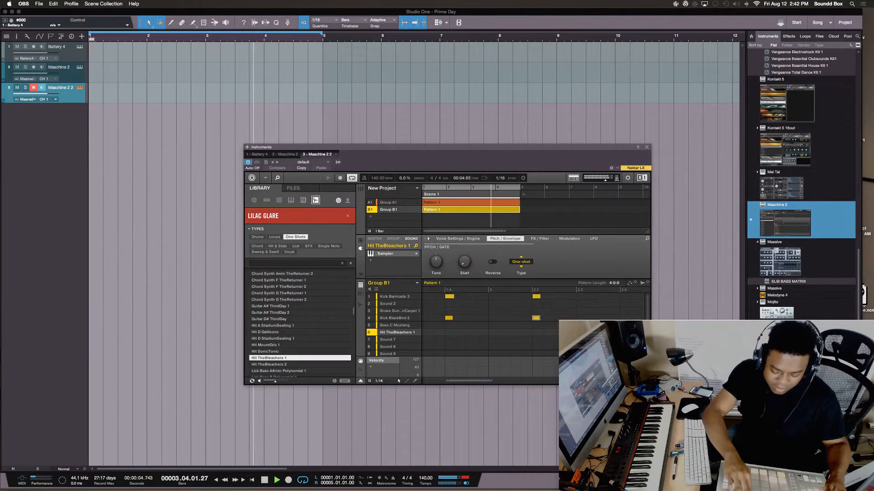
Browse the Lilac Glare one-shots through the bass and guitar licks for a replacement for the sound in slot 6.
key("Down")
key("Down")
key("Down")
key("Down")
key("Down")
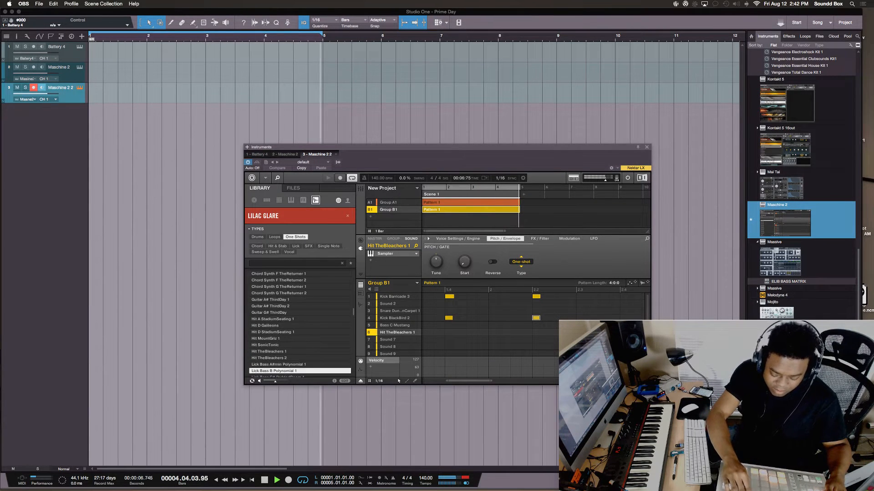
key("Down")
key("Down")
key("Down")
key("Down")
key("Down")
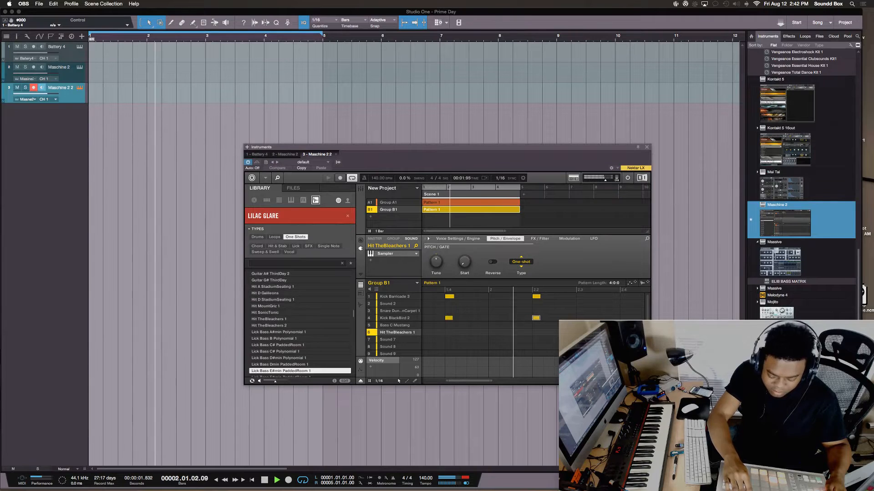
key("Down")
key("Down")
key("Down")
key("Down")
key("Down")
key("Down")
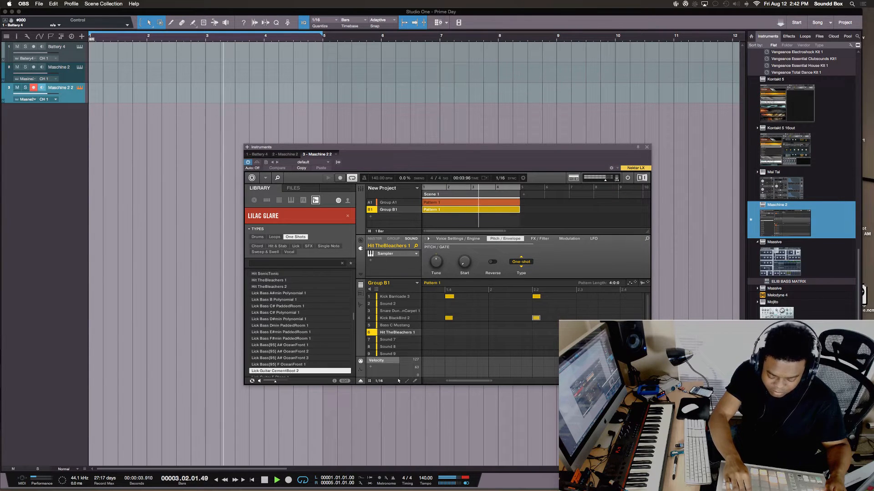
key("Up")
key("Up")
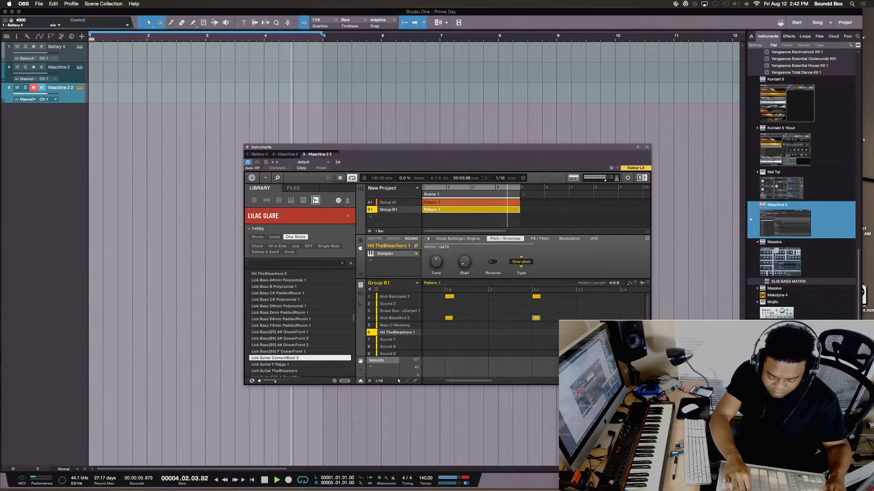
key("Down")
key("Down")
key("Down")
key("Down")
key("Down")
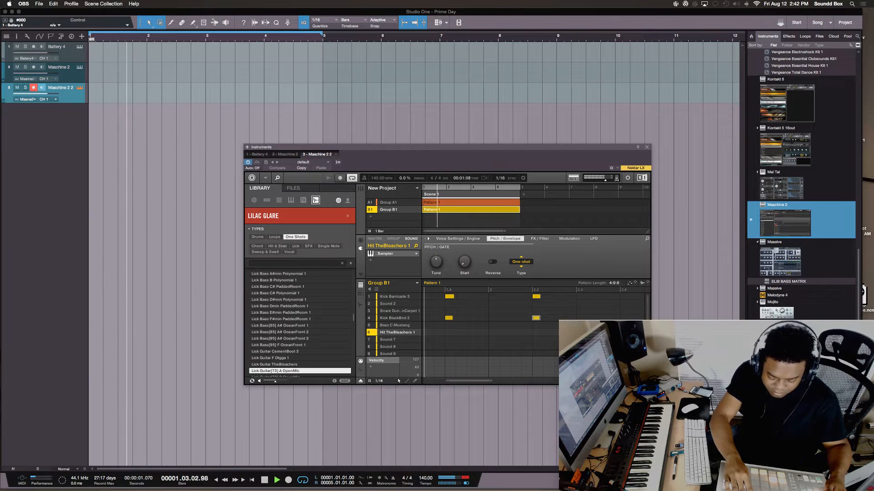
key("Down")
key("Down")
key("Down")
key("Down")
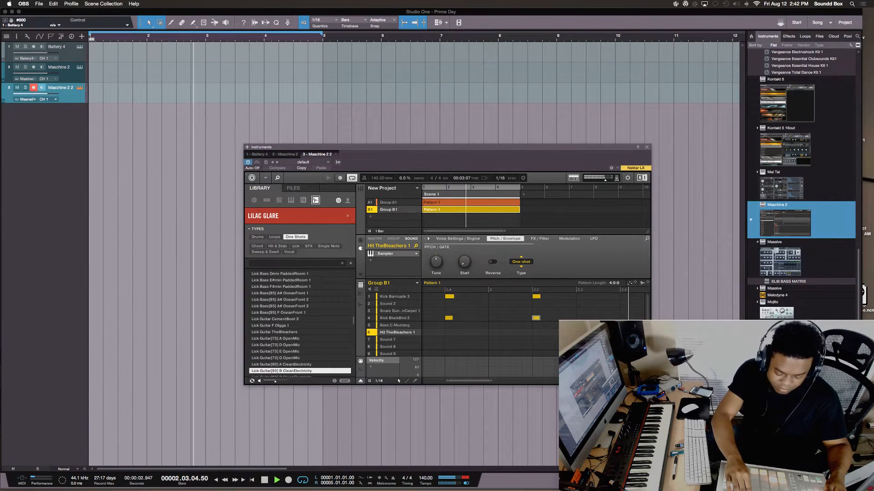
key("Down")
key("Down")
key("Down")
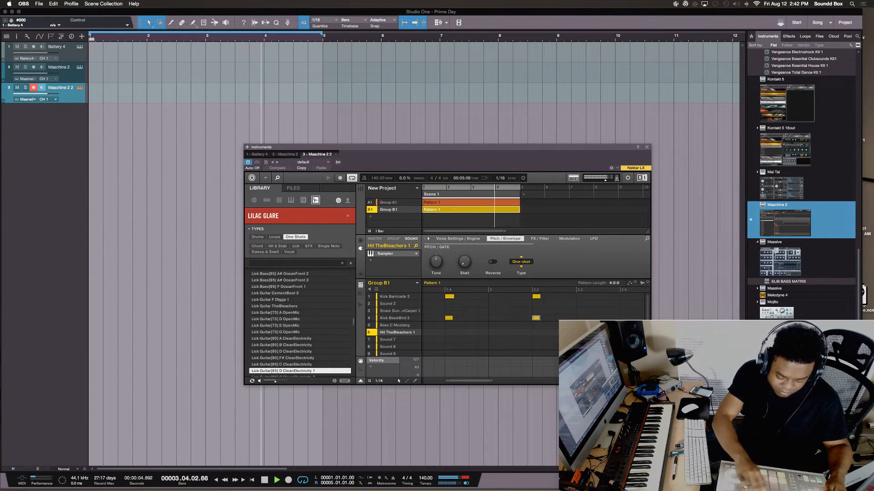
Switch the sample type filter to Drums and load Clap ThunderDog 1 into sound slot 6 of Group B1.
key("Left")
key("Left")
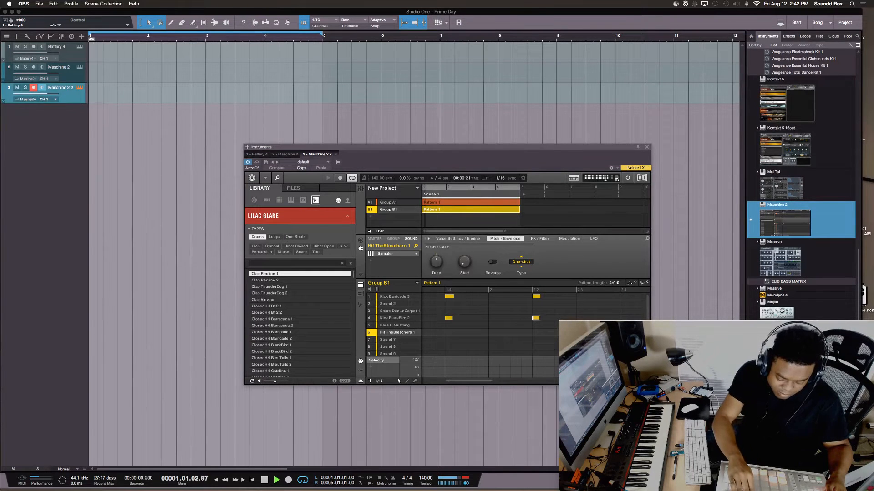
key("Down")
key("Down")
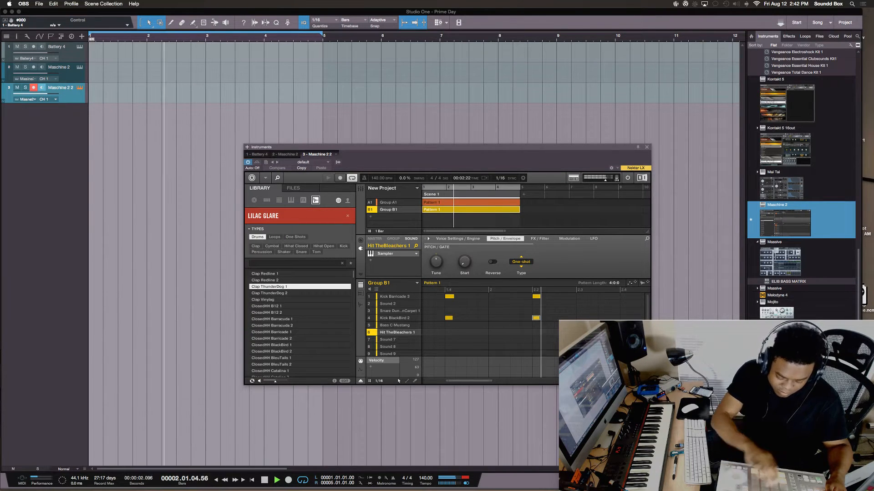
key("Return")
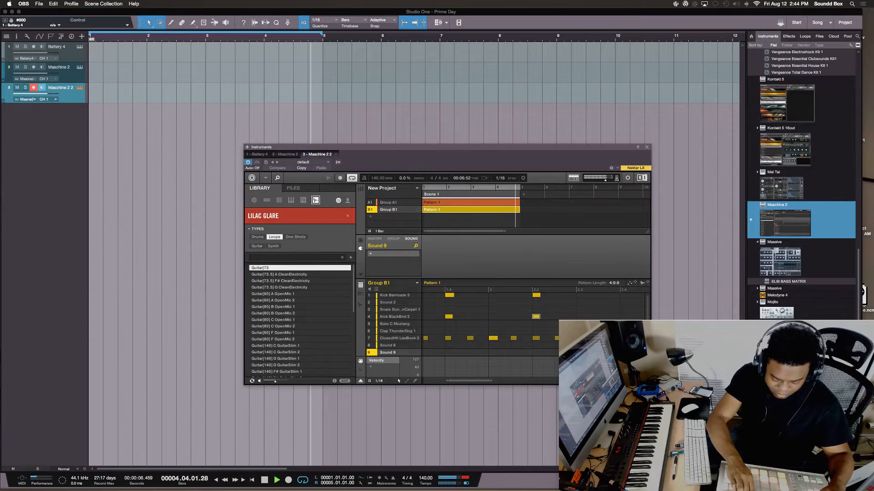
Browse the Lilac Glare loops and drum samples for Sound 9 of Group B1.
key("Down")
key("Down")
key("Down")
key("Down")
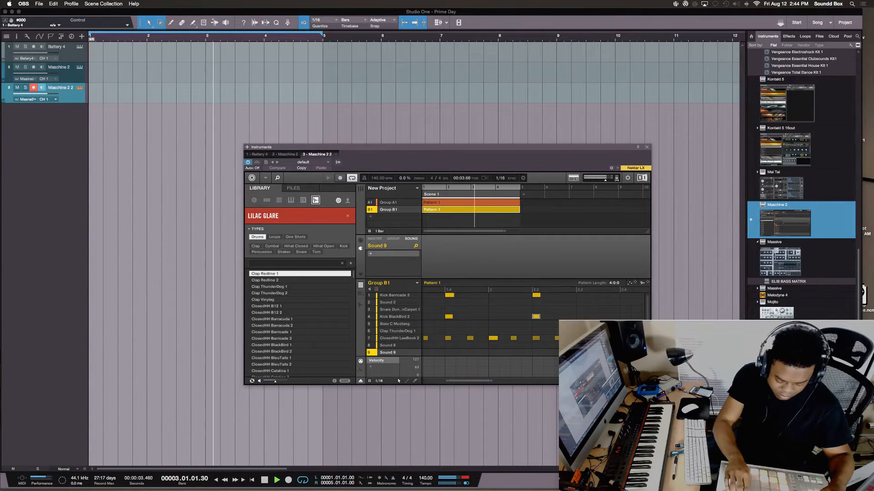
key("Down")
key("Down")
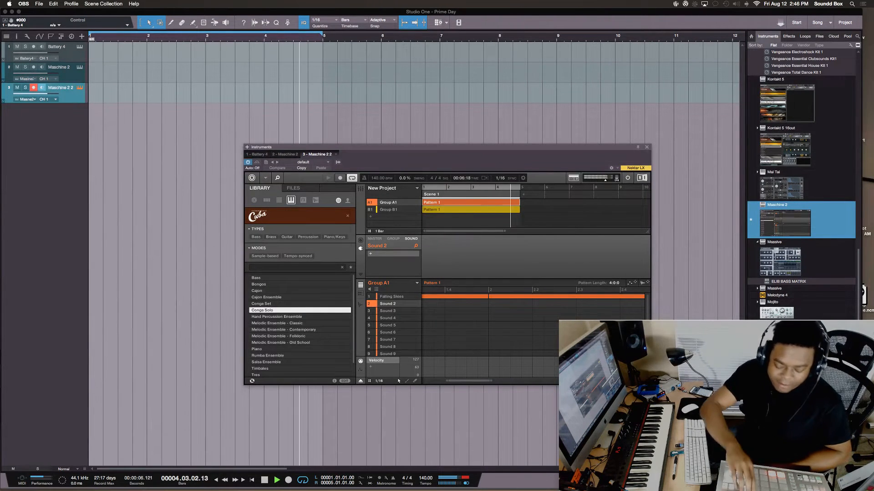
Load the Cuba instrument Melodic Ensemble - Old School into Sound 2 of Group A1.
key("Down")
key("Down")
key("Down")
key("Down")
key("Down")
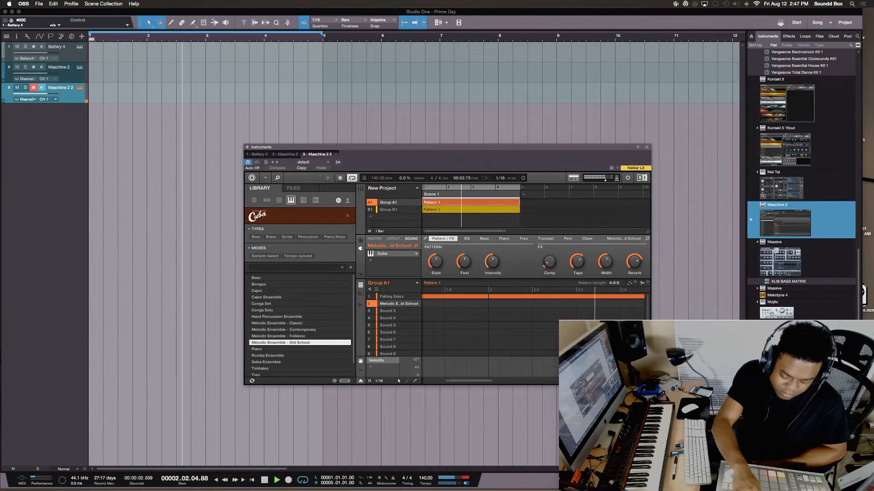
Audition the Cuba presets Piano, Rumba Ensemble, Salsa Ensemble and Timbales in Group A1's second sound slot, ending with Tres loaded.
key("Down")
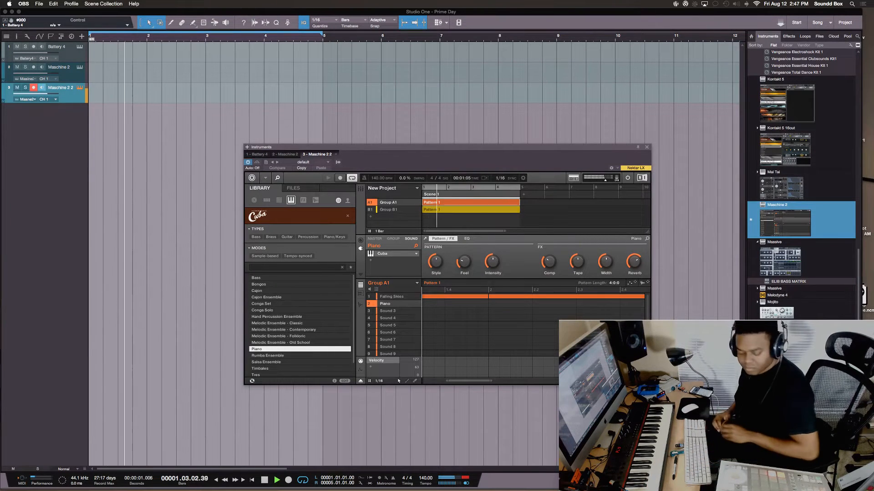
key("Down")
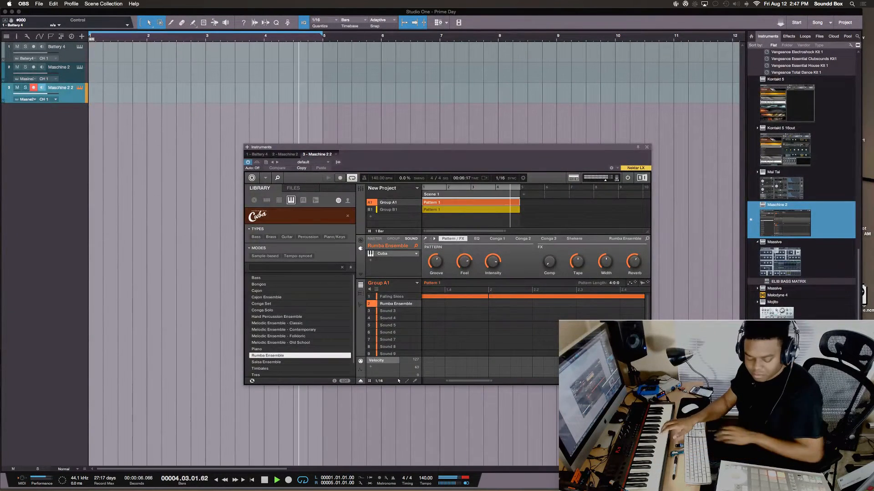
key("Down")
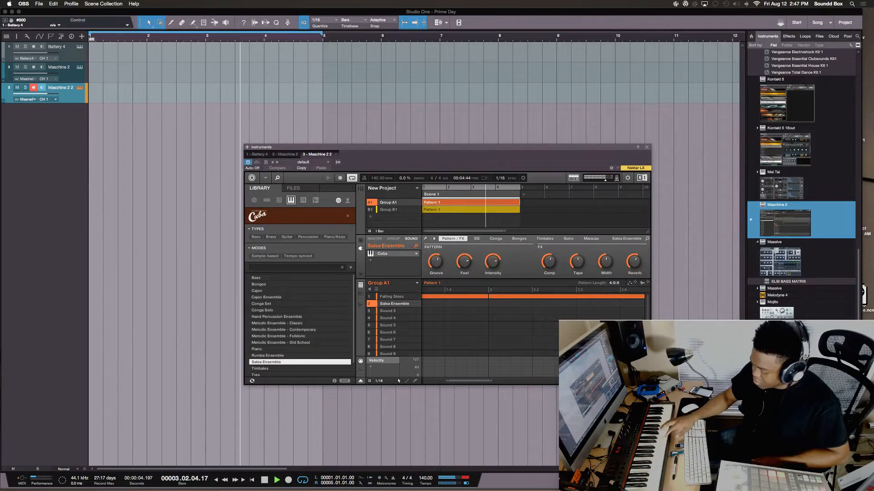
key("Down")
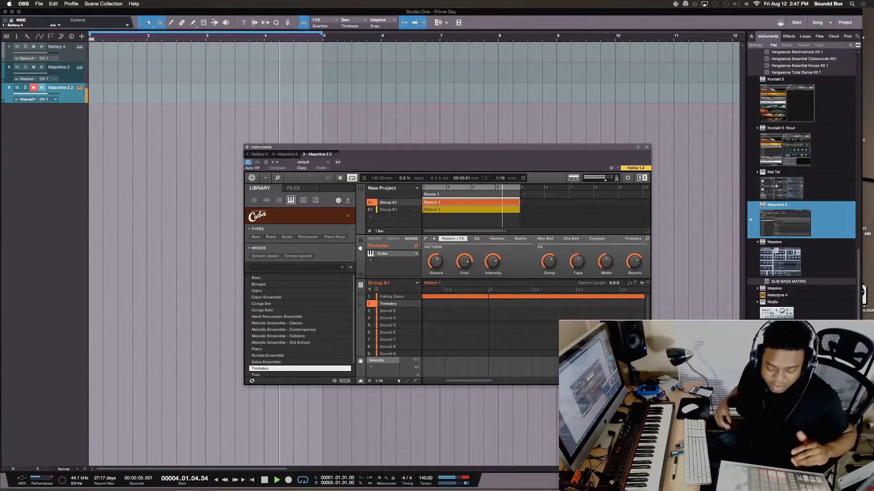
key("Down")
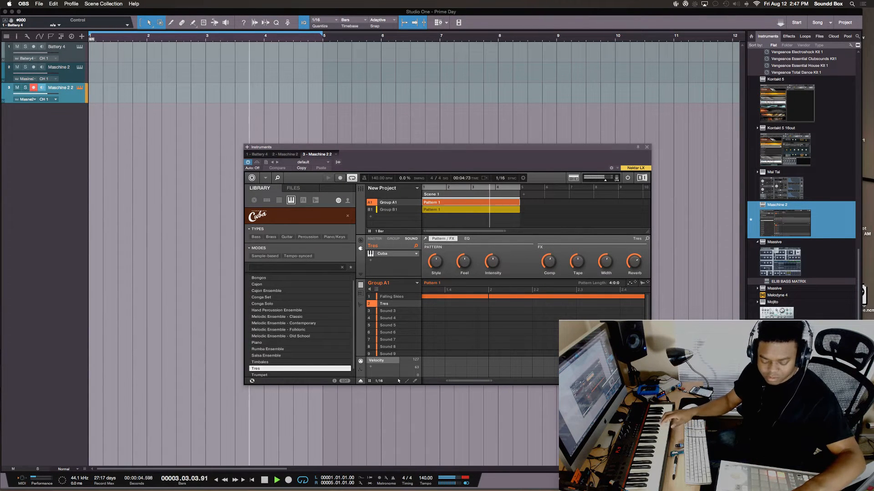
Load the Cuba Trumpet preset into Sound 2 of Group A1 and record a trumpet part into Pattern 1.
key("Down")
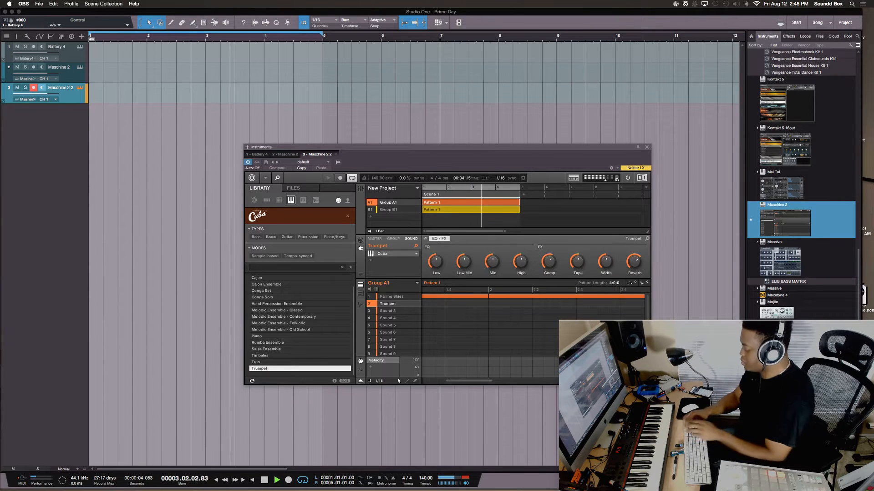
key("r")
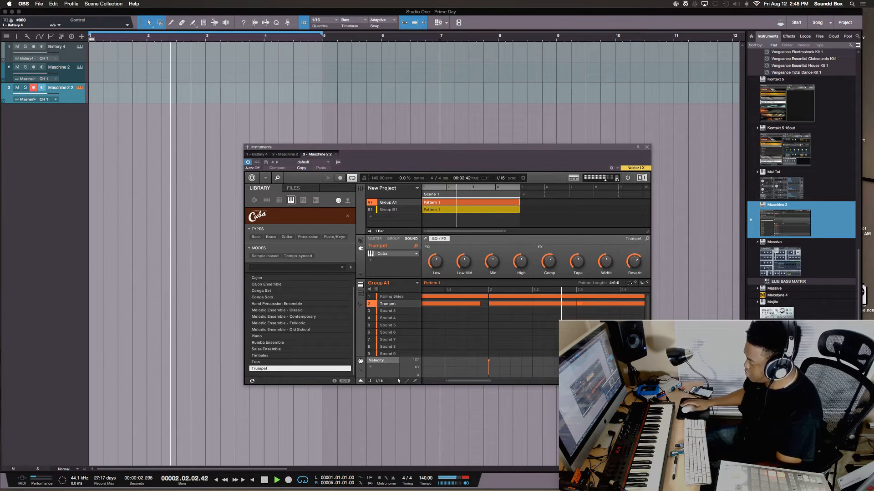
left_click_drag(431, 157, 328, 82)
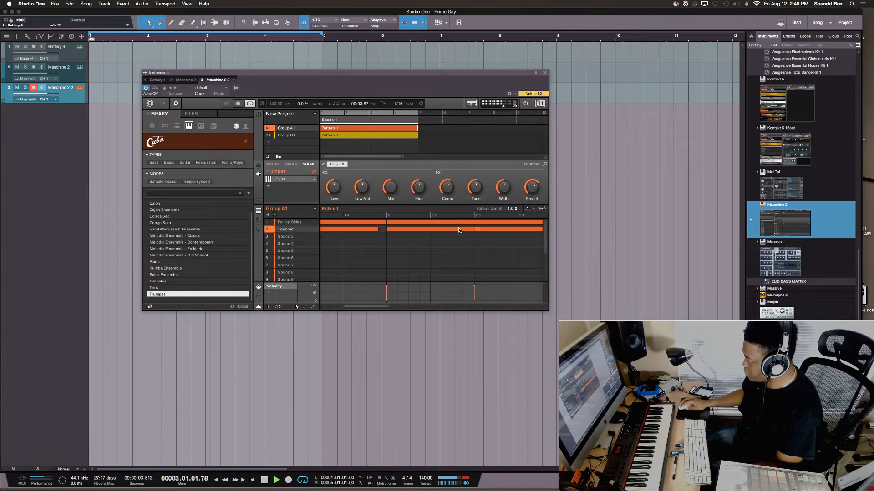
Nudge the first two Trumpet notes in bar 1 of Group A1's Pattern 1 slightly earlier.
left_click(416, 232)
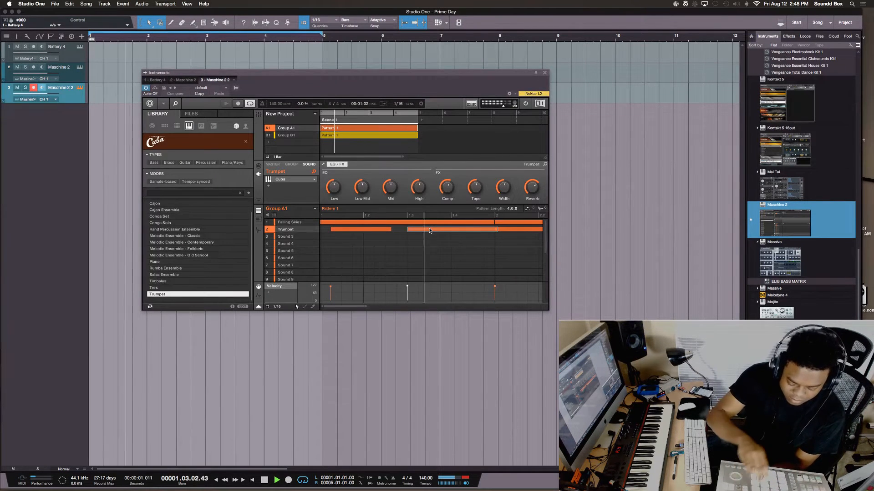
left_click_drag(430, 230, 422, 231)
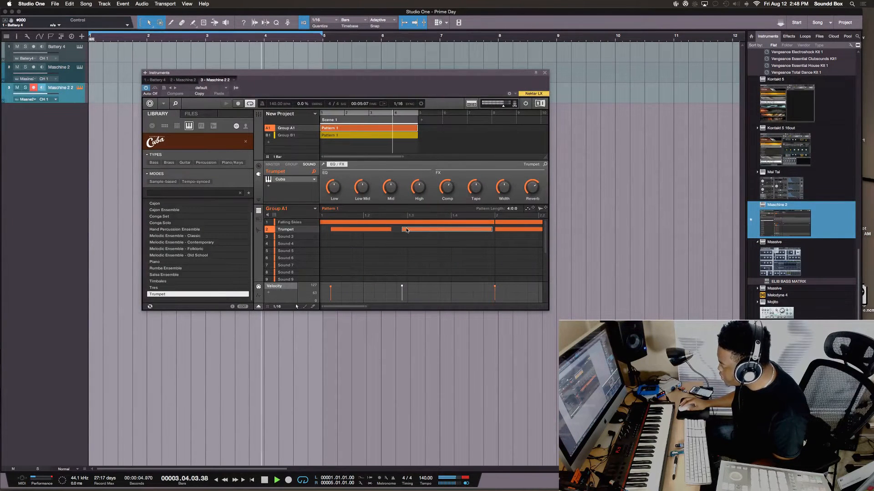
left_click(365, 230)
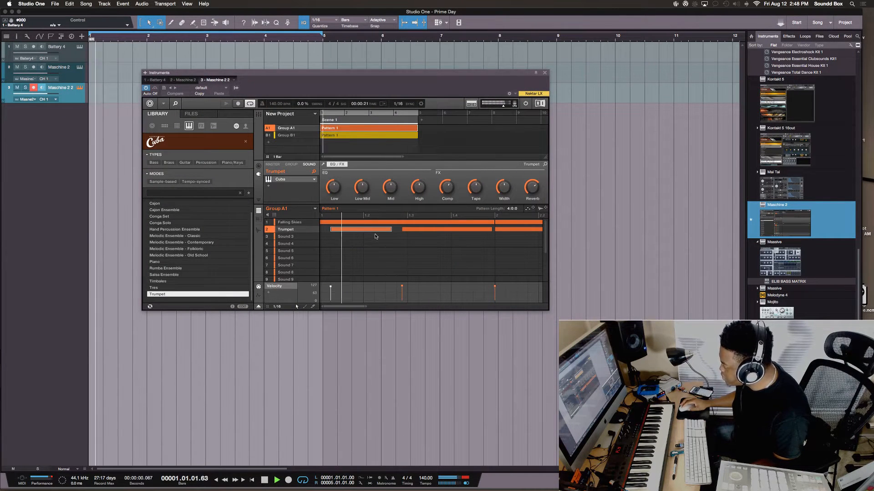
left_click_drag(375, 235, 370, 232)
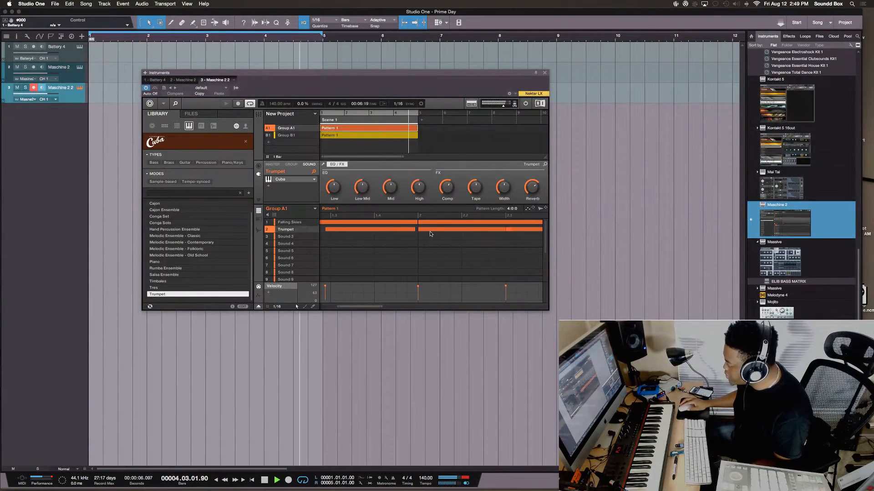
left_click_drag(370, 231, 371, 231)
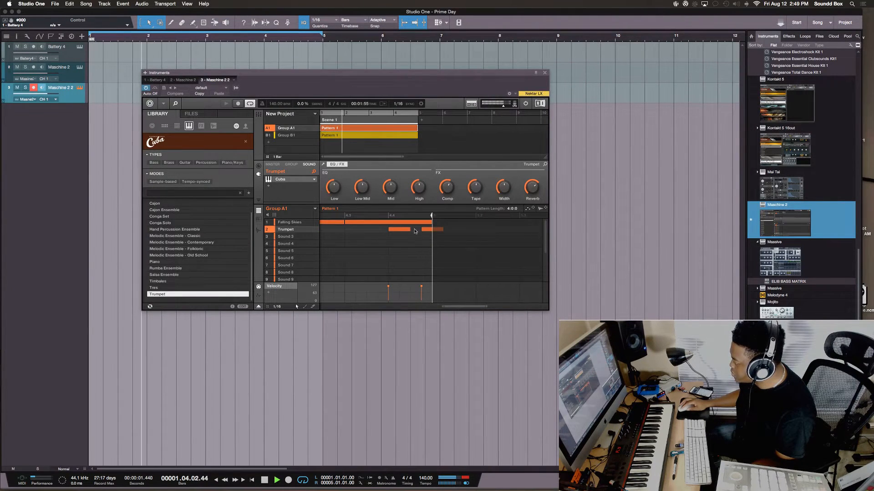
Shift the last Trumpet note of bar 4 slightly earlier and adjust the second Trumpet note of bar 1 to start later.
left_click_drag(425, 232, 422, 232)
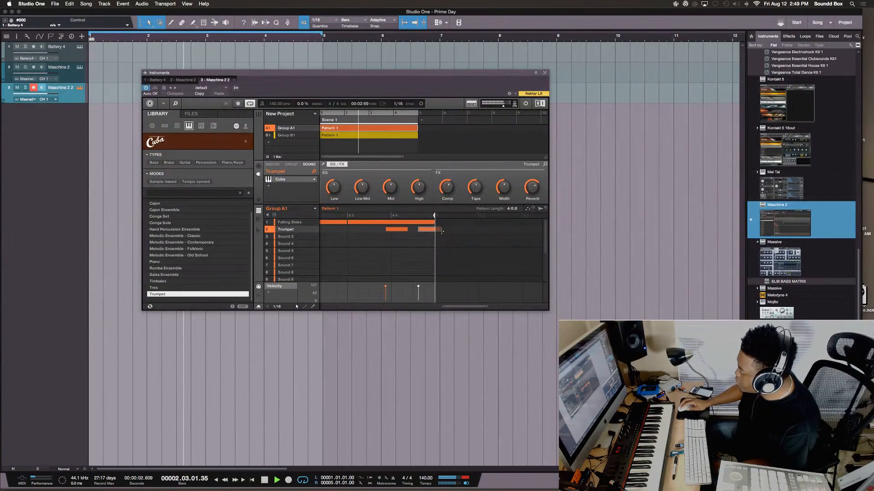
scroll(421, 244, "left", 5)
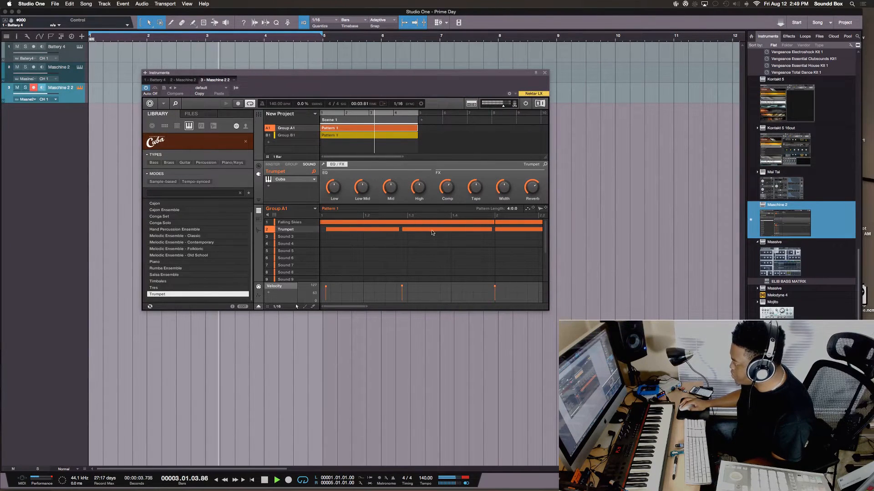
left_click_drag(410, 231, 413, 231)
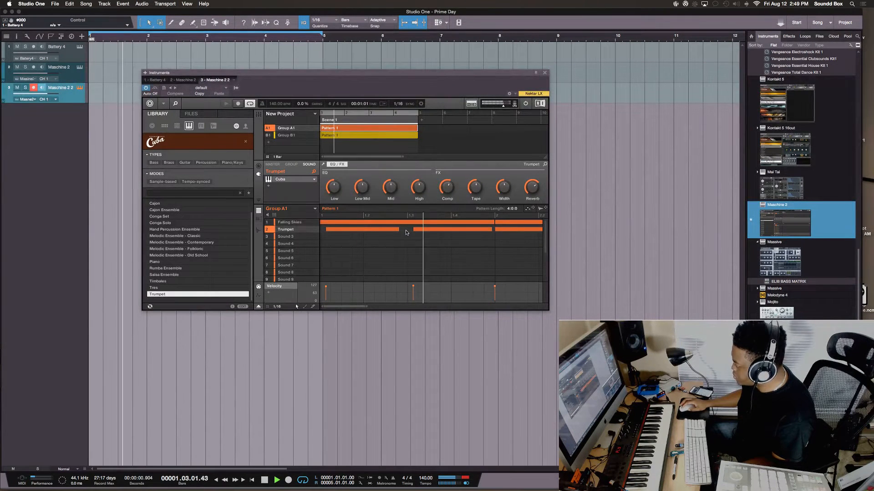
left_click_drag(406, 231, 410, 231)
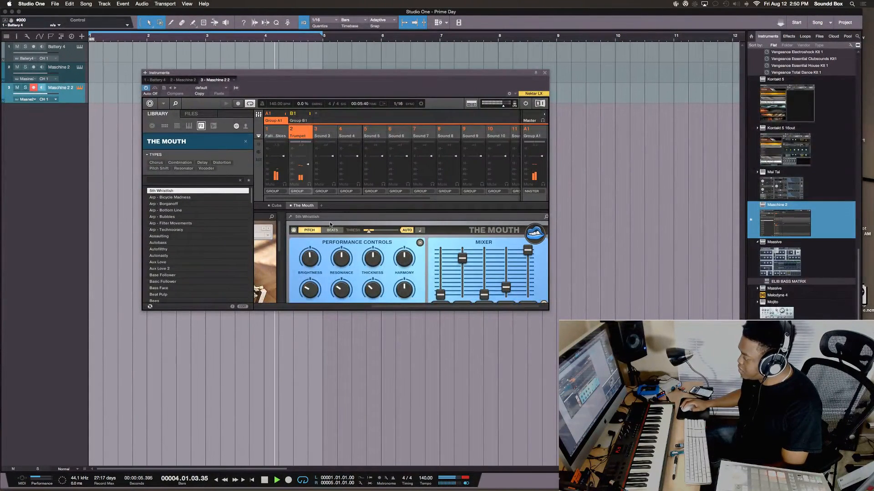
Open The Mouth effect on the Trumpet sound in a floating window and audition its Arp presets up to Arp - Technocracy.
left_click(289, 219)
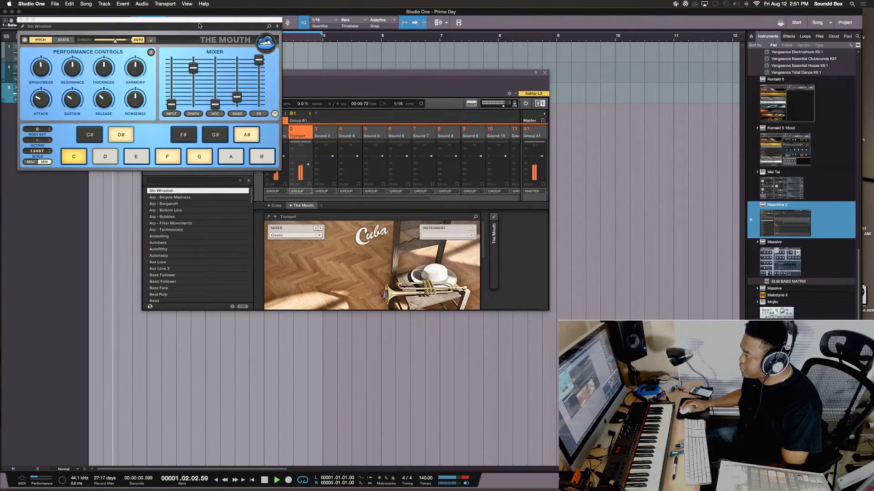
left_click_drag(196, 21, 483, 127)
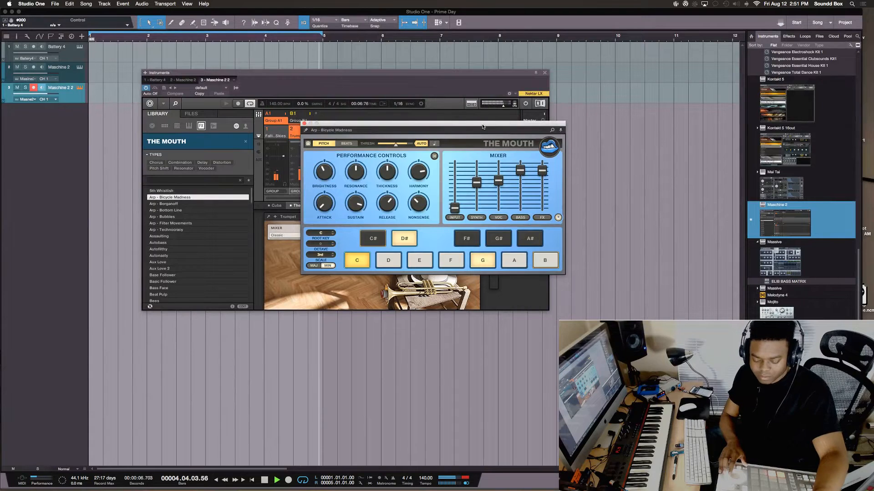
key("Down")
key("Down")
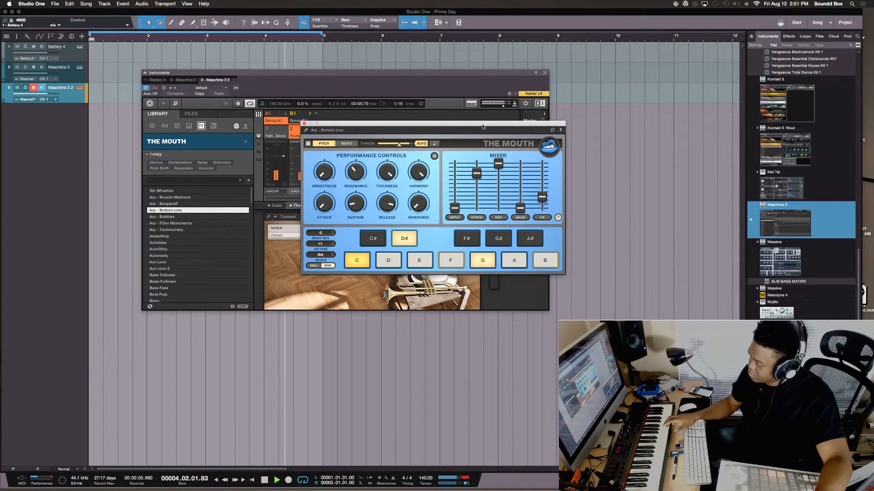
key("Down")
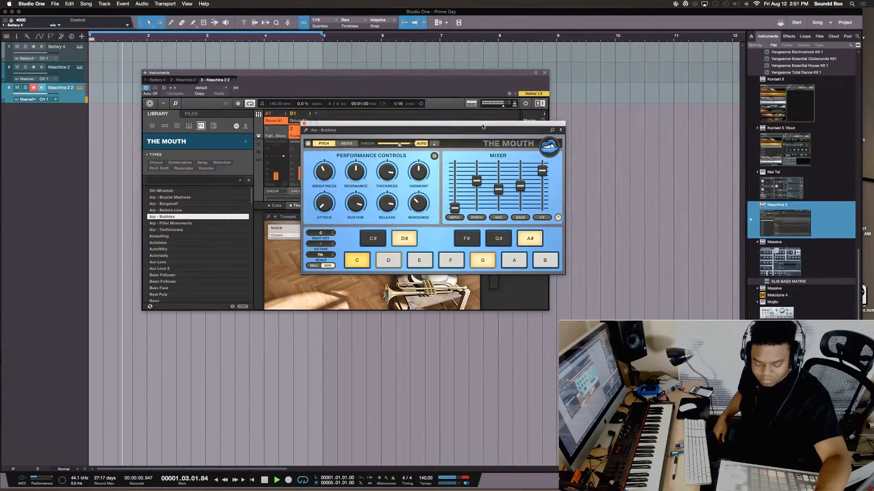
key("Down")
key("Down")
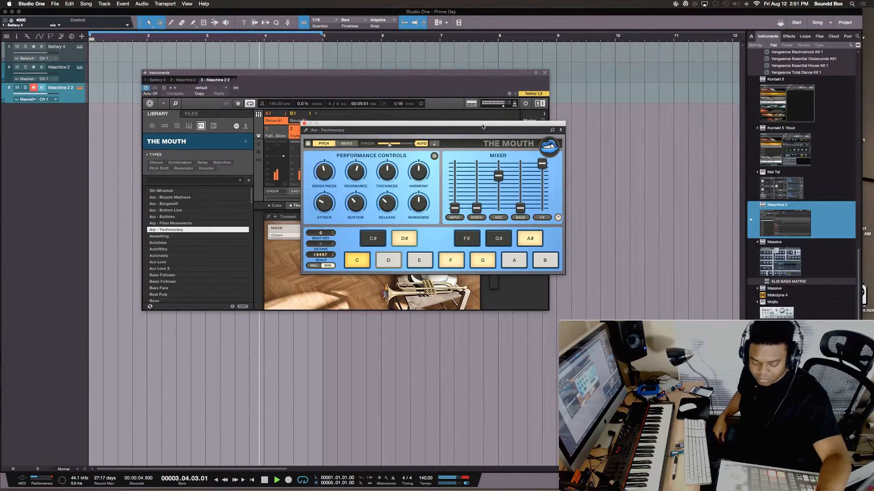
Audition further The Mouth presets on the Trumpet sound, from Assaulting through Autofilthy, Aux Love and Bass Face to past Beat Pulp.
key("Down")
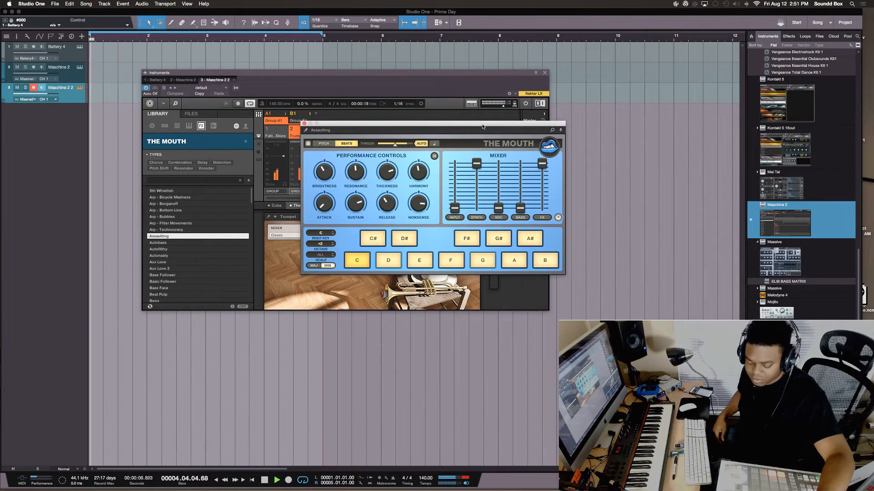
key("Down")
key("Down")
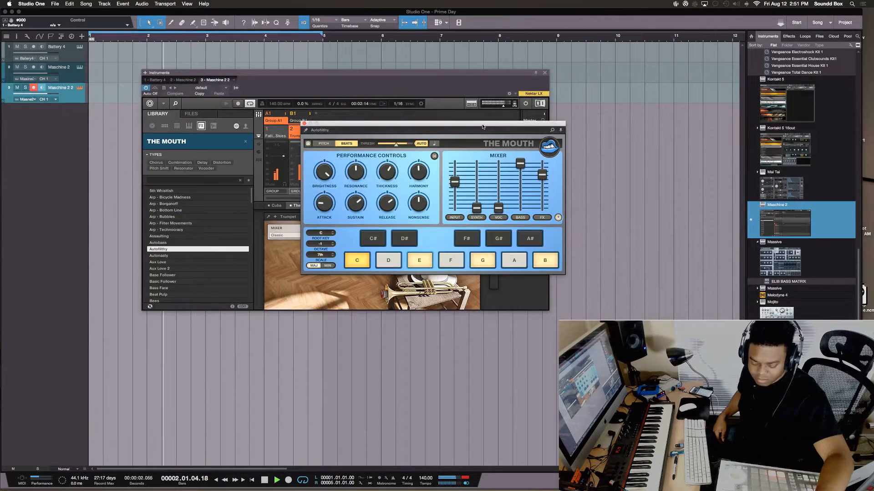
key("Down")
key("Down")
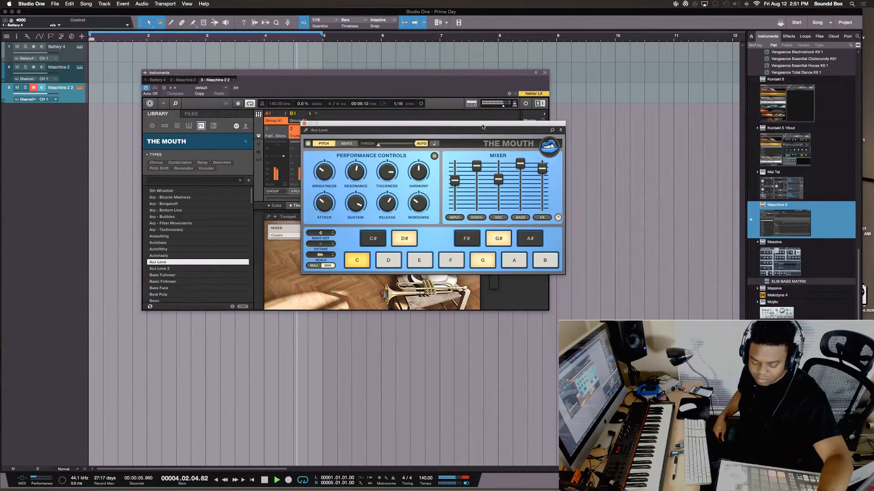
key("Down")
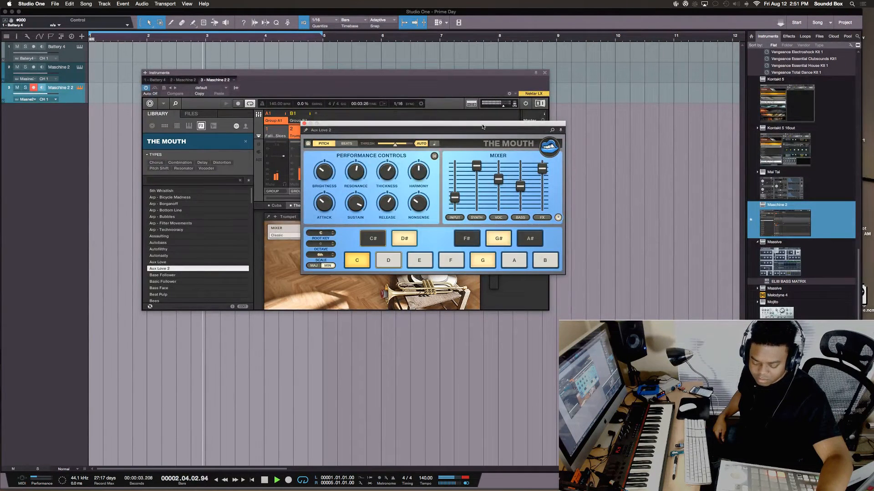
key("Down")
key("Down")
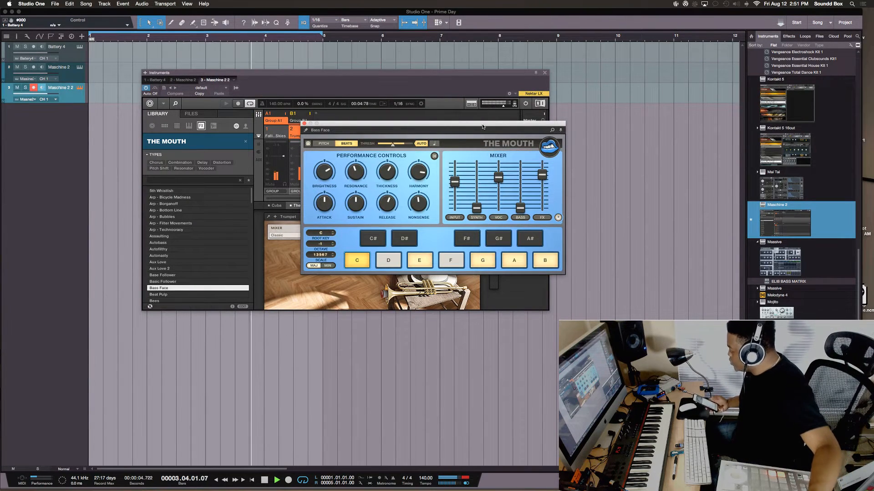
key("Down")
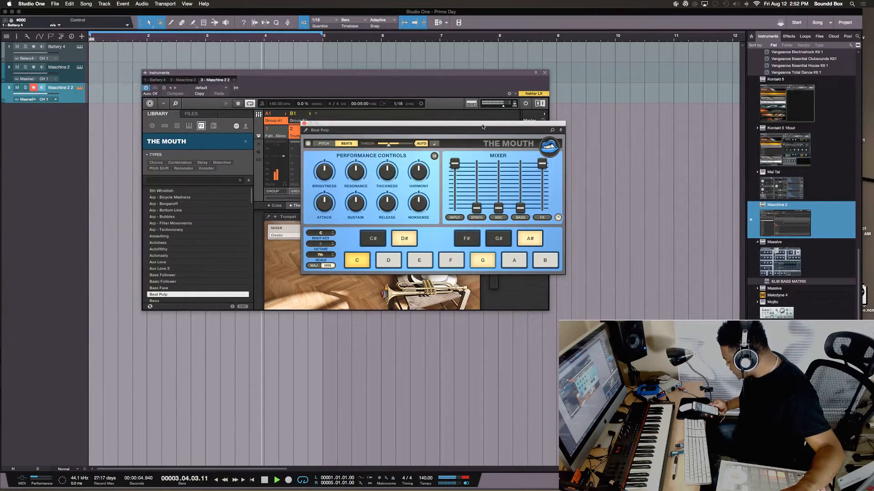
key("Down")
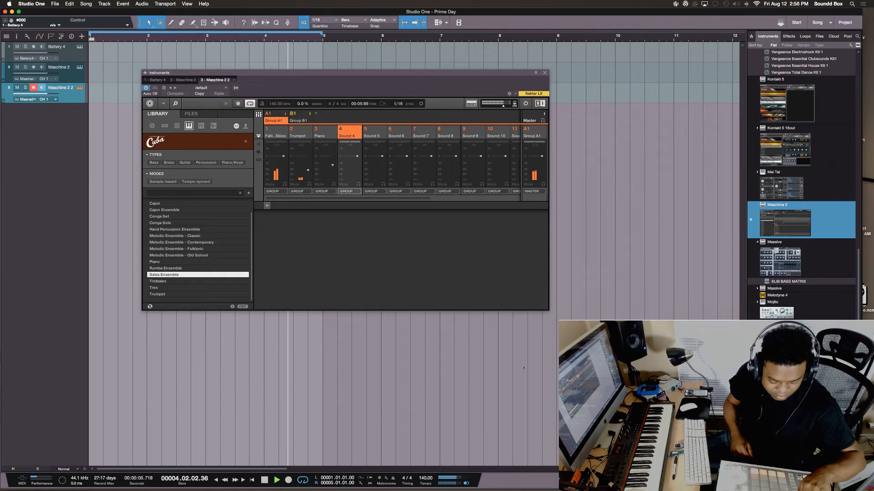
Stop the looping playback and switch to OBS.
key("space")
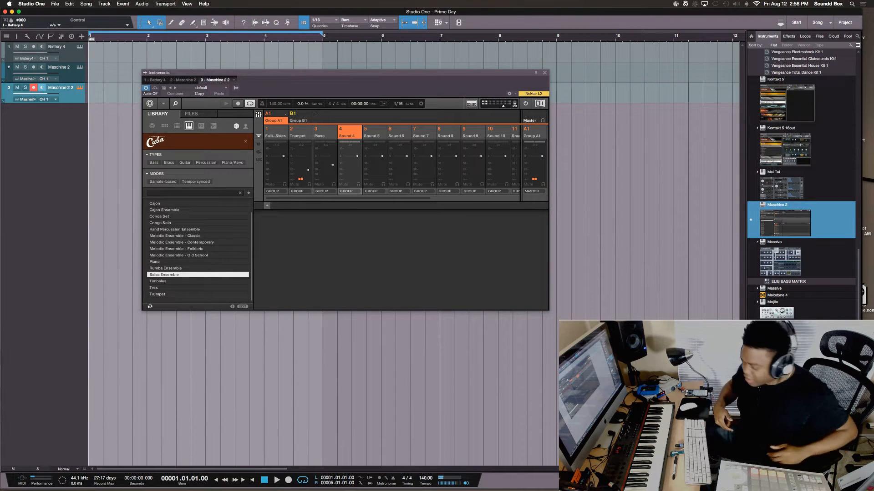
key("super+Tab")
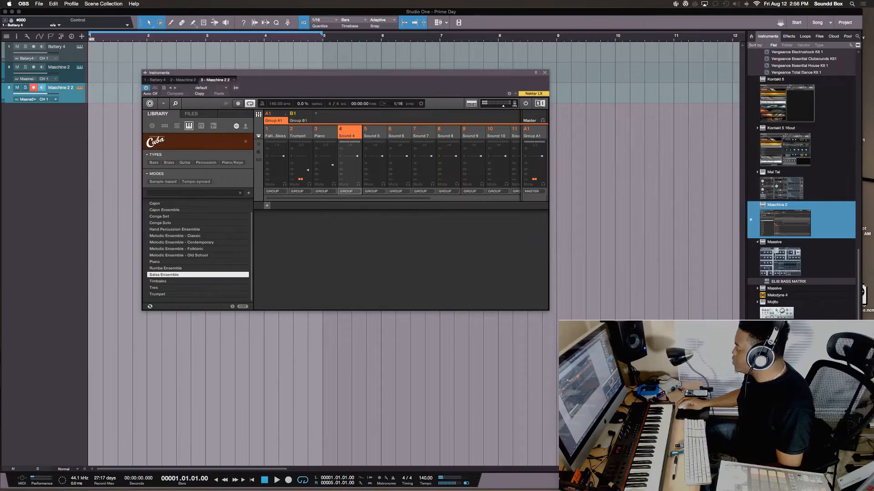